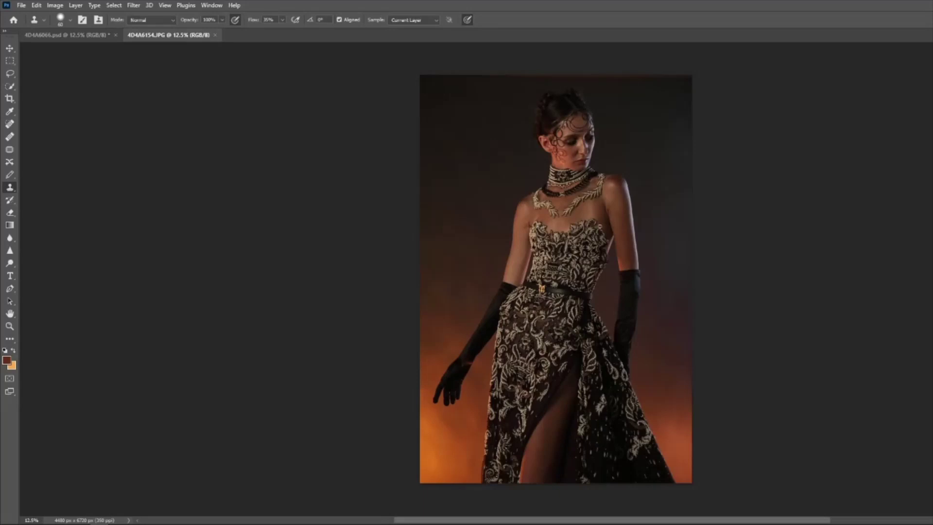
- Widen the portrait canvas on both sides with the Crop tool
{"action": "key", "text": "c"}
{"action": "left_click_drag", "start_coordinate": [693, 275], "coordinate": [719, 275]}
{"action": "key", "text": "Return"}
- Fill the empty side strips with Content-Aware Fill, then deselect and fit the image in view
{"action": "key", "text": "m"}
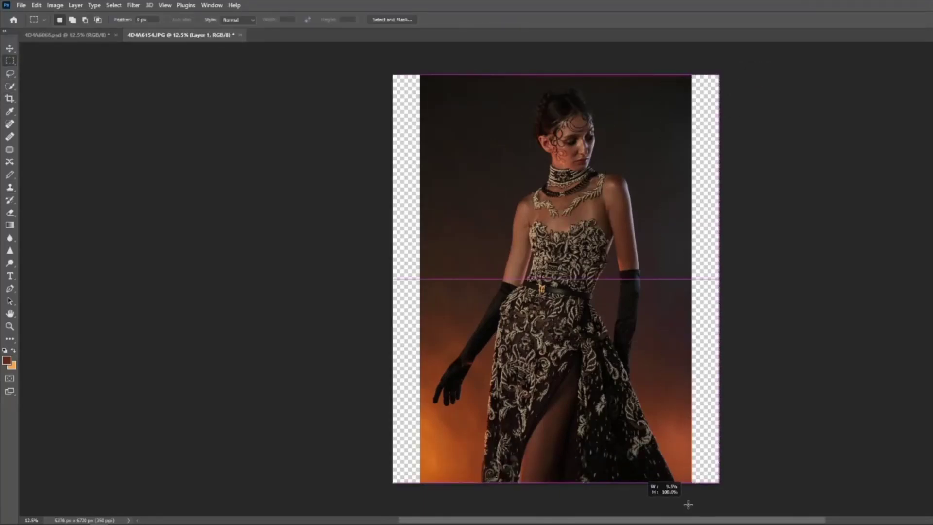
{"action": "key", "text": "shift+F5"}
{"action": "left_click", "coordinate": [678, 135]}
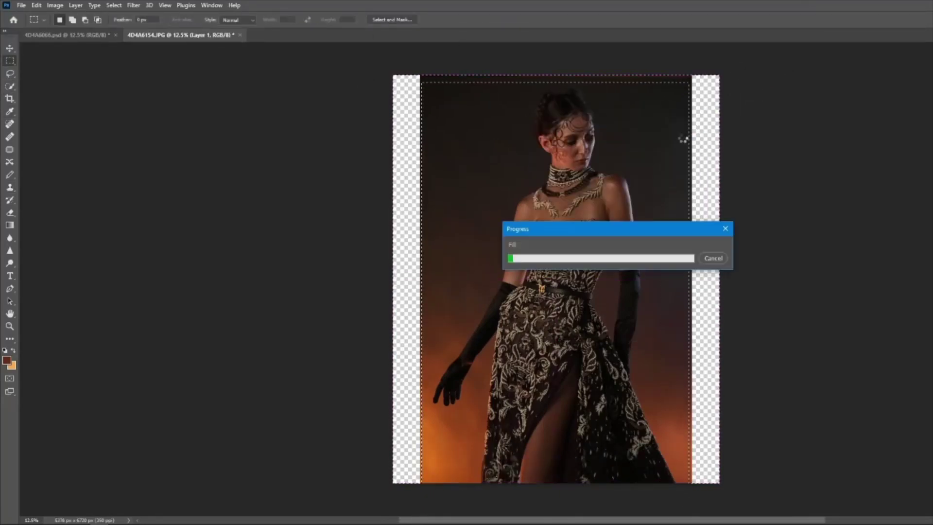
{"action": "key", "text": "ctrl+d"}
{"action": "key", "text": "ctrl+0"}
- Blend the filled background edges using the Brush and Mixer Brush
{"action": "key", "text": "b"}
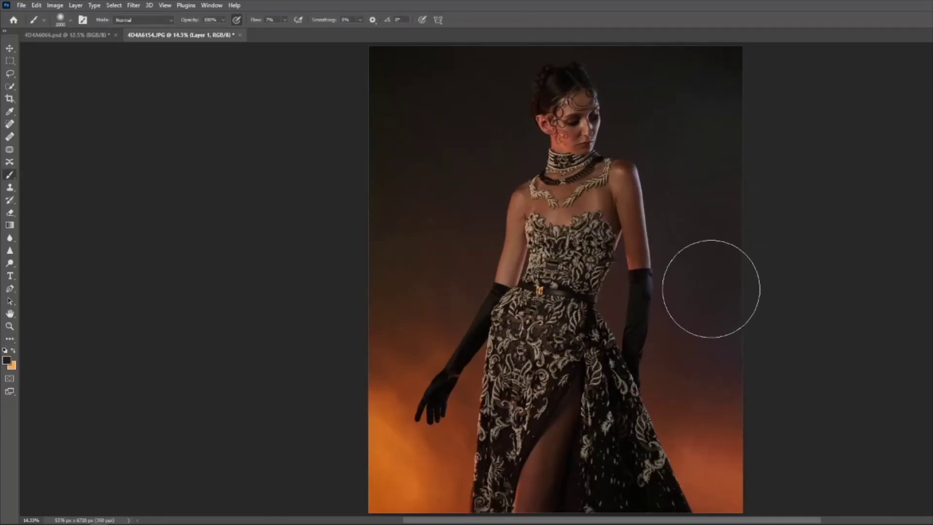
{"action": "key", "text": "bracketleft"}
{"action": "key", "text": "bracketleft"}
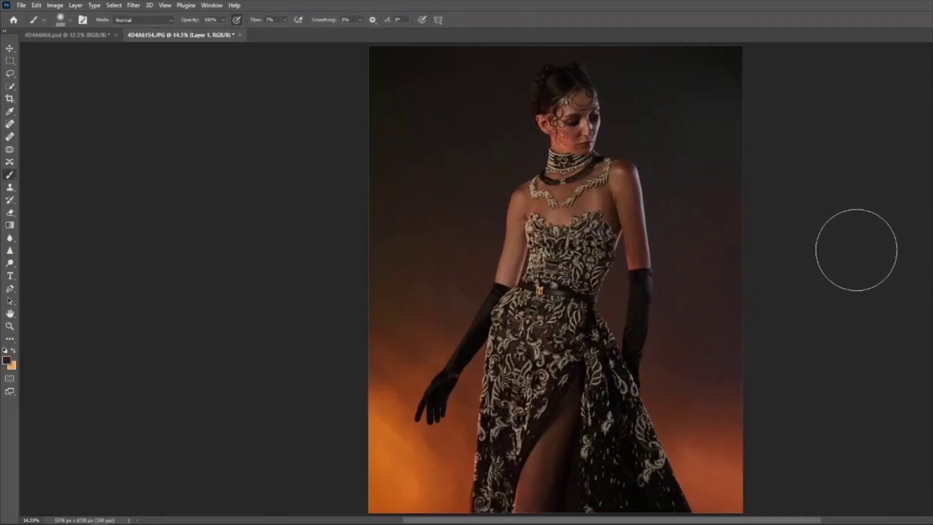
{"action": "key", "text": "shift+b"}
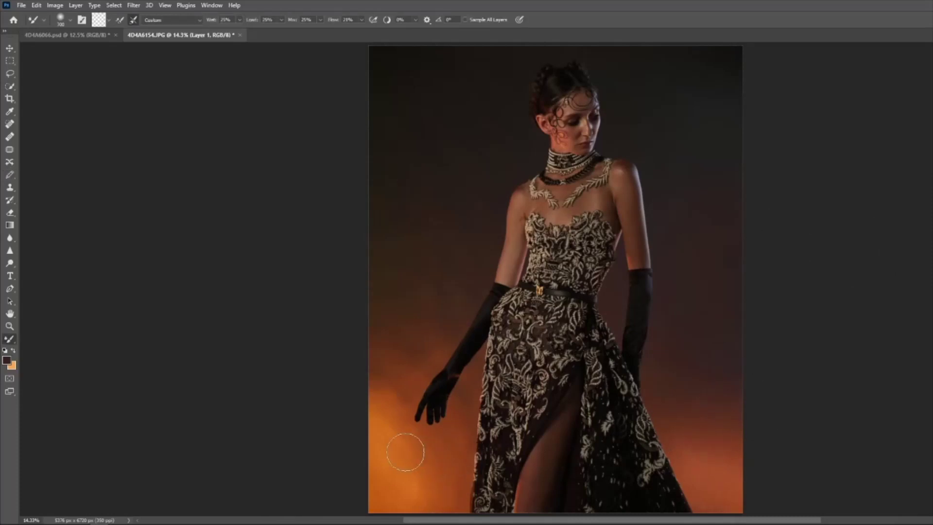
{"action": "key", "text": "bracketright"}
{"action": "key", "text": "bracketright"}
{"action": "key", "text": "bracketright"}
{"action": "key", "text": "bracketright"}
{"action": "key", "text": "bracketright"}
{"action": "key", "text": "bracketright"}
{"action": "key", "text": "bracketright"}
{"action": "key", "text": "bracketright"}
{"action": "key", "text": "bracketright"}
- In Liquify, push the bodice's waist edge inward with an enlarged Forward Warp brush
{"action": "key", "text": "ctrl+shift+x"}
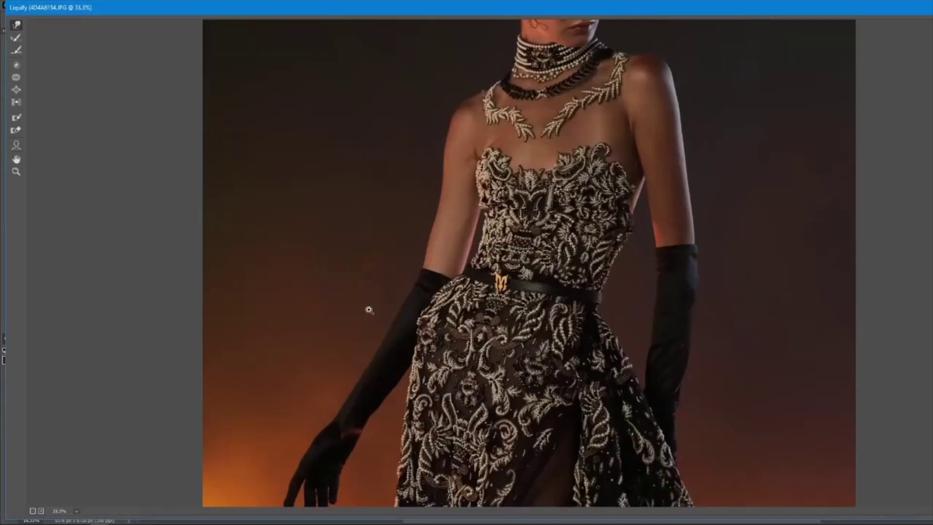
{"action": "key", "text": "bracketright"}
{"action": "key", "text": "bracketright"}
{"action": "key", "text": "bracketright"}
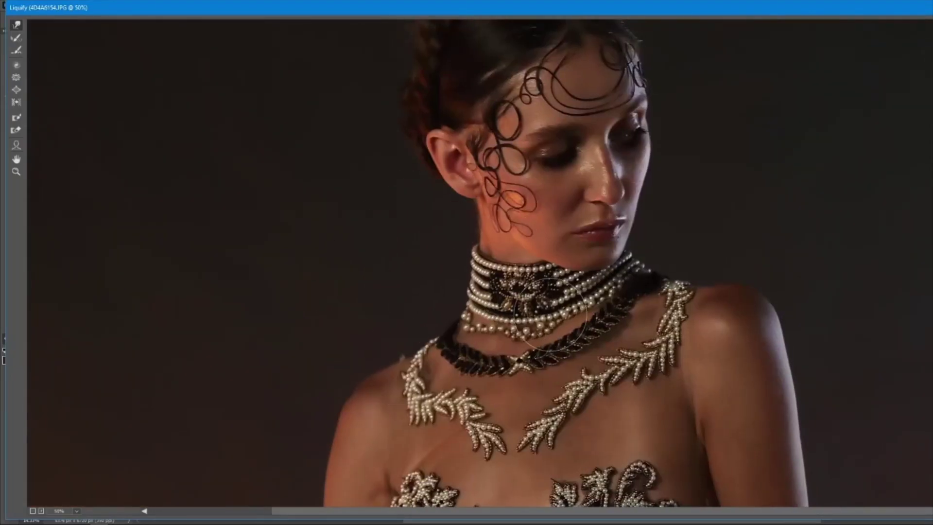
{"action": "scroll", "coordinate": [801, 177], "scroll_direction": "down", "scroll_amount": 3}
{"action": "scroll", "coordinate": [343, 129], "scroll_direction": "down", "scroll_amount": 3}
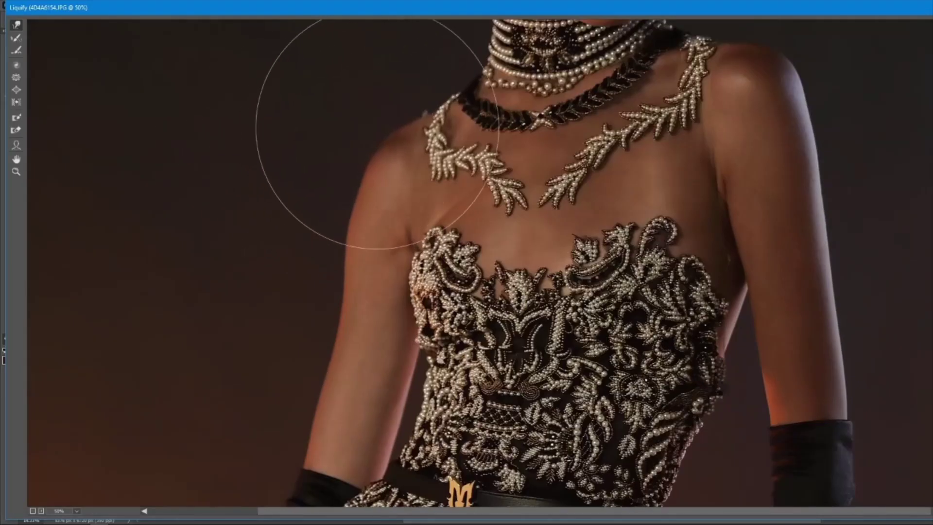
{"action": "scroll", "coordinate": [655, 300], "scroll_direction": "down", "scroll_amount": 4}
{"action": "left_click_drag", "start_coordinate": [654, 300], "coordinate": [629, 291]}
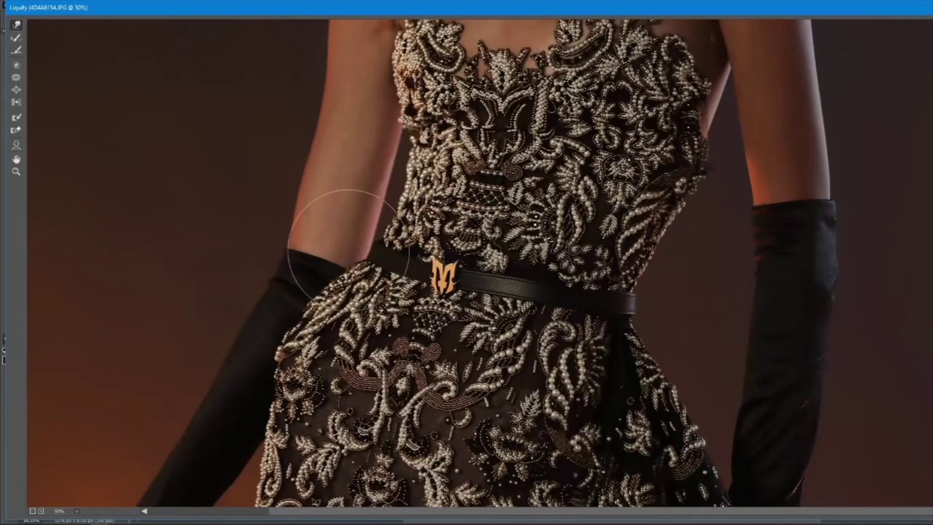
- Refine the waist reshaping with a smaller brush and apply the Liquify changes
{"action": "scroll", "coordinate": [658, 251], "scroll_direction": "down", "scroll_amount": 2}
{"action": "scroll", "coordinate": [333, 218], "scroll_direction": "down", "scroll_amount": 2}
{"action": "scroll", "coordinate": [333, 218], "scroll_direction": "down", "scroll_amount": 3}
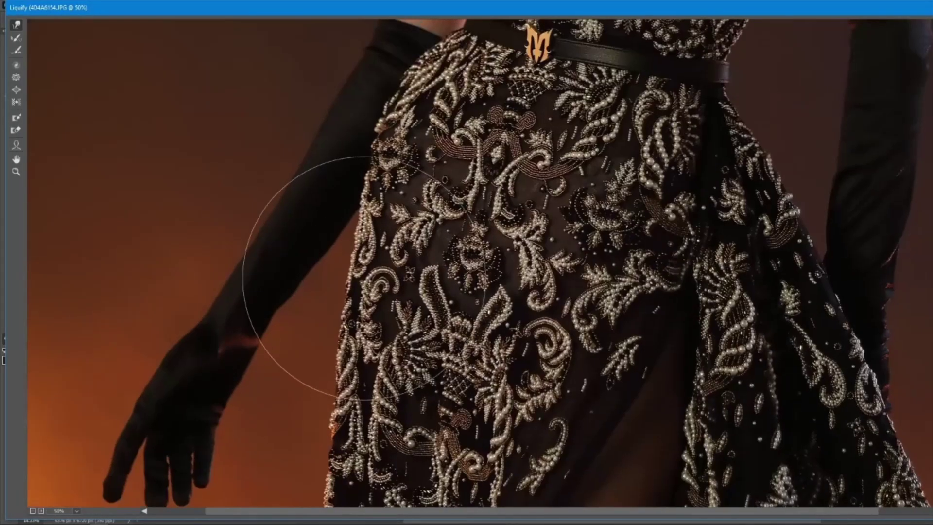
{"action": "scroll", "coordinate": [343, 292], "scroll_direction": "down", "scroll_amount": 3}
{"action": "scroll", "coordinate": [297, 425], "scroll_direction": "down", "scroll_amount": 2}
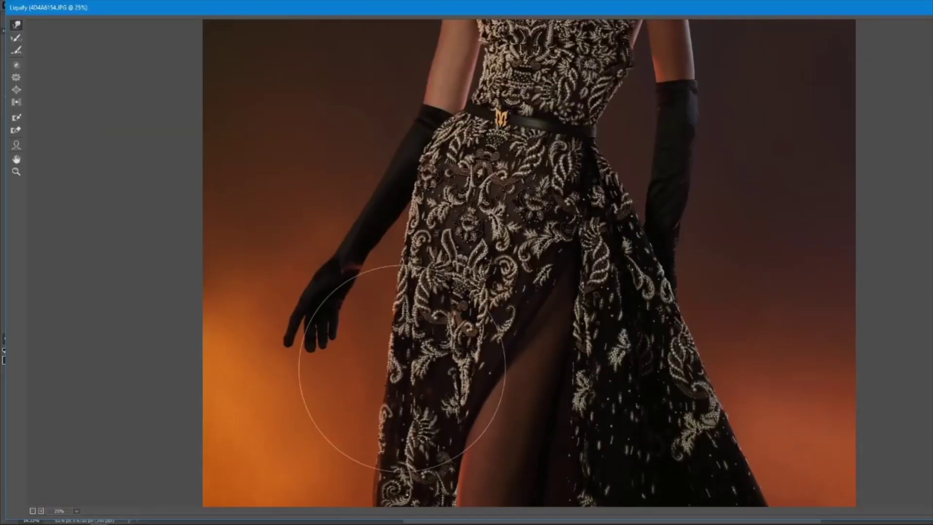
{"action": "scroll", "coordinate": [396, 375], "scroll_direction": "up", "scroll_amount": 4}
{"action": "scroll", "coordinate": [417, 310], "scroll_direction": "down", "scroll_amount": 3}
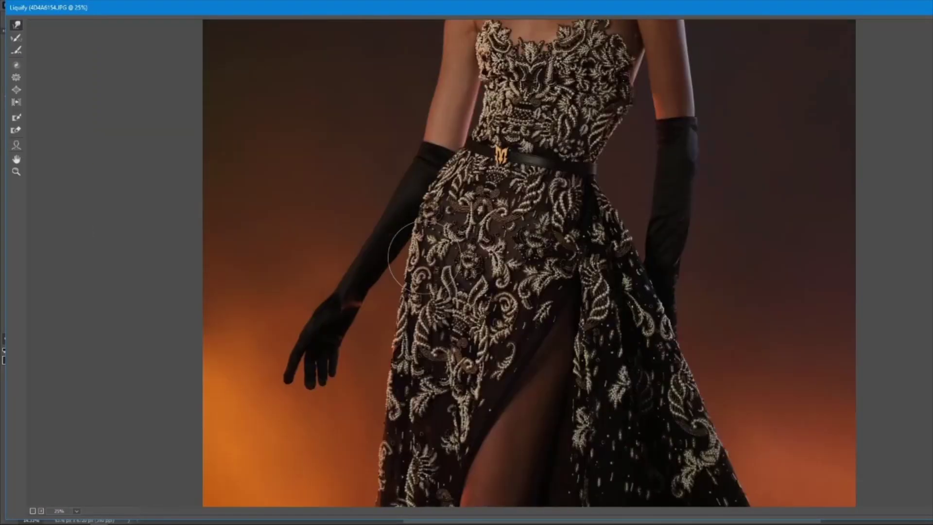
{"action": "scroll", "coordinate": [369, 272], "scroll_direction": "up", "scroll_amount": 2}
{"action": "scroll", "coordinate": [233, 301], "scroll_direction": "up", "scroll_amount": 1}
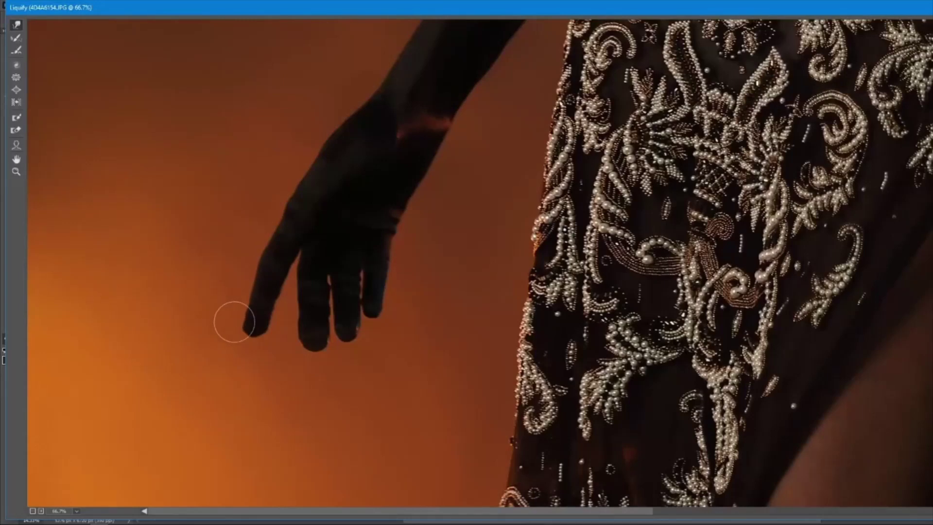
{"action": "key", "text": "bracketleft"}
{"action": "key", "text": "bracketleft"}
{"action": "key", "text": "bracketleft"}
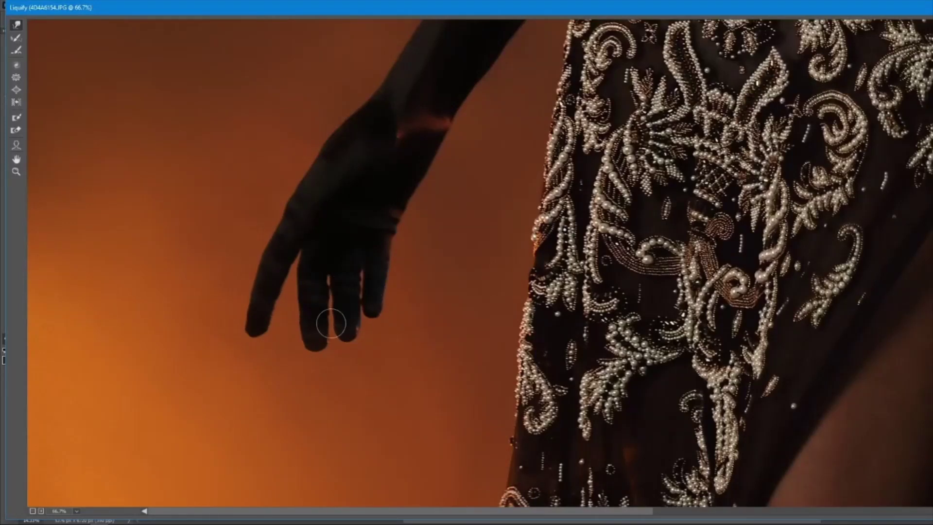
{"action": "scroll", "coordinate": [331, 323], "scroll_direction": "right", "scroll_amount": 2}
{"action": "scroll", "coordinate": [500, 266], "scroll_direction": "up", "scroll_amount": 5}
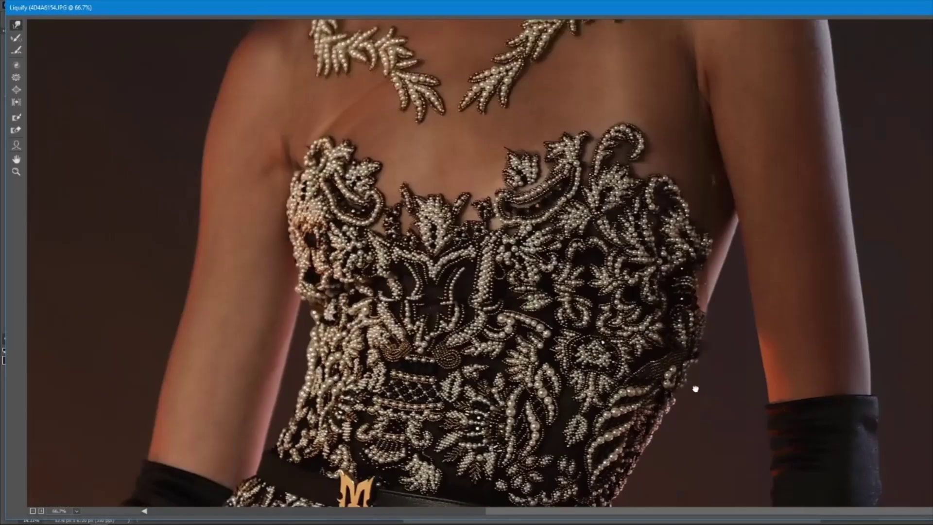
{"action": "scroll", "coordinate": [355, 209], "scroll_direction": "up", "scroll_amount": 3}
{"action": "scroll", "coordinate": [610, 243], "scroll_direction": "up", "scroll_amount": 5}
{"action": "key", "text": "Return"}
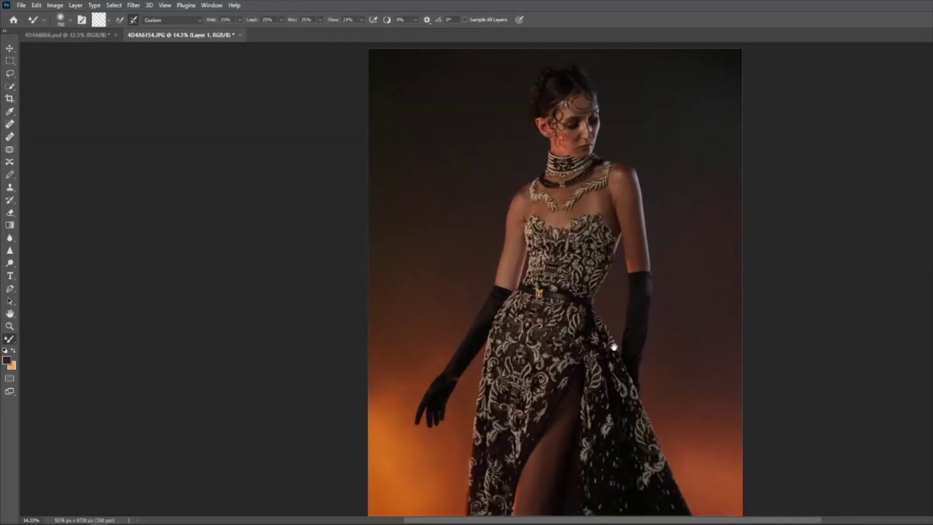
- Select the Clone Stamp tool and navigate to the skin to be cleaned
{"action": "scroll", "coordinate": [503, 197], "scroll_direction": "up", "scroll_amount": 5}
{"action": "key", "text": "s"}
{"action": "scroll", "coordinate": [486, 218], "scroll_direction": "up", "scroll_amount": 3}
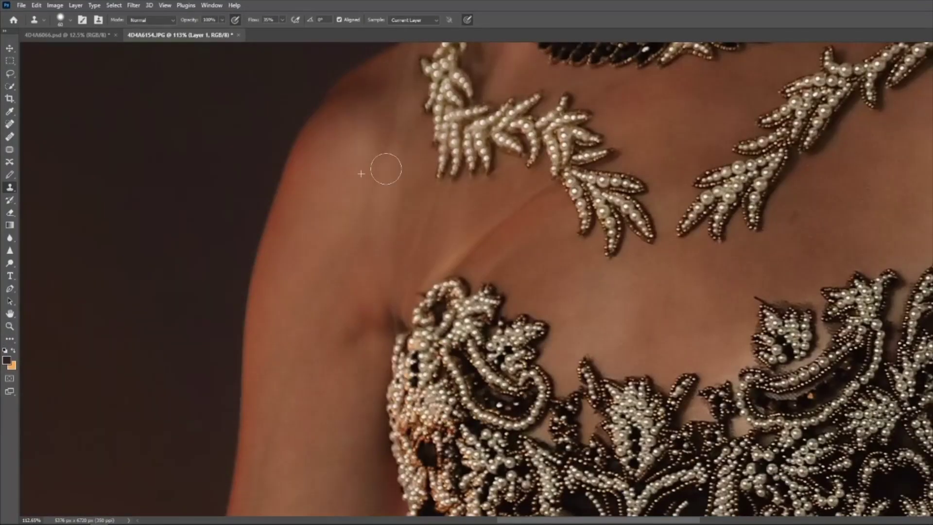
{"action": "scroll", "coordinate": [386, 169], "scroll_direction": "down", "scroll_amount": 5}
{"action": "scroll", "coordinate": [692, 372], "scroll_direction": "up", "scroll_amount": 6}
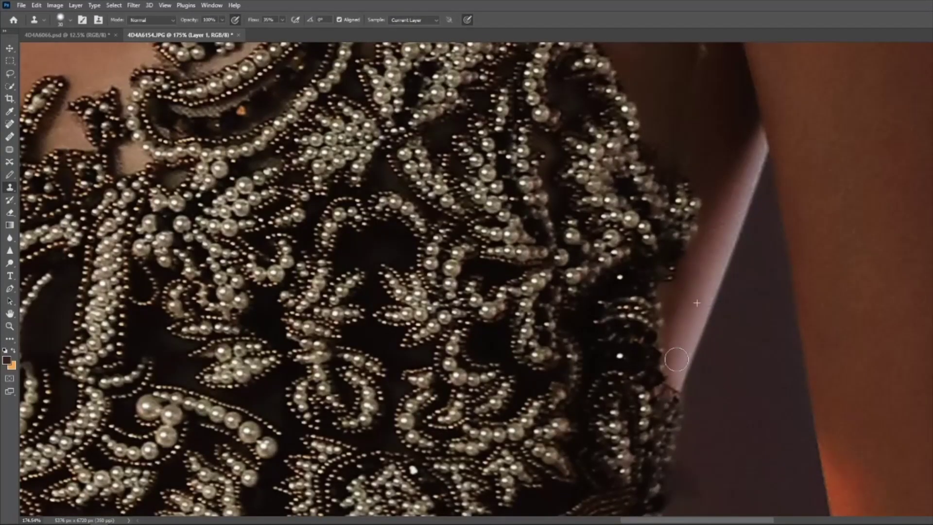
{"action": "scroll", "coordinate": [675, 359], "scroll_direction": "down", "scroll_amount": 5}
{"action": "scroll", "coordinate": [680, 379], "scroll_direction": "down", "scroll_amount": 2}
{"action": "scroll", "coordinate": [690, 403], "scroll_direction": "down", "scroll_amount": 3}
- Apply Gaussian Blur to the low-frequency layer and bring the necklace and bodice into view
{"action": "key", "text": "ctrl+alt+f"}
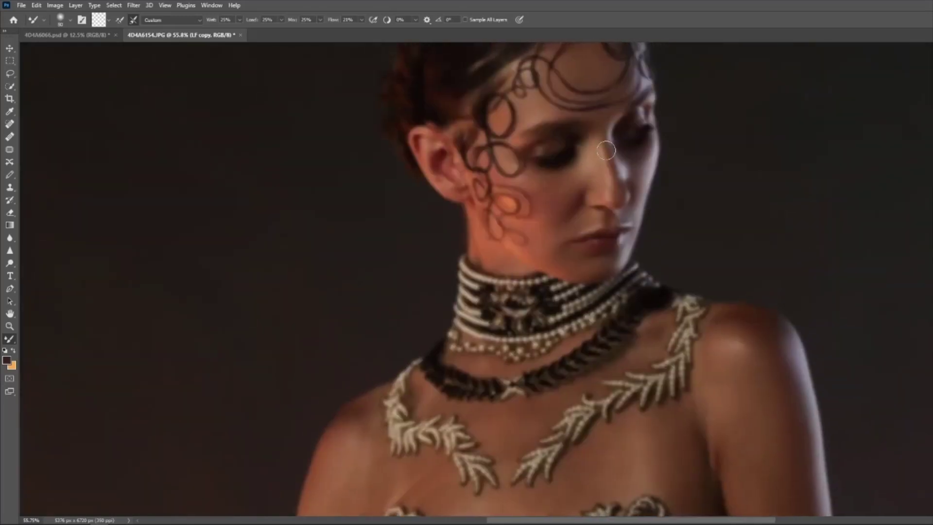
{"action": "left_click_drag", "start_coordinate": [458, 242], "coordinate": [342, 33]}
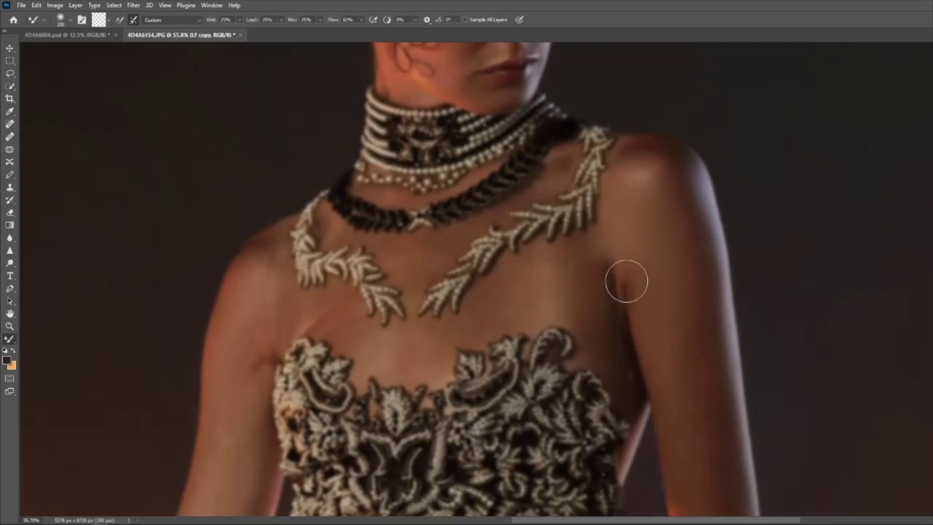
{"action": "scroll", "coordinate": [621, 209], "scroll_direction": "down", "scroll_amount": 3}
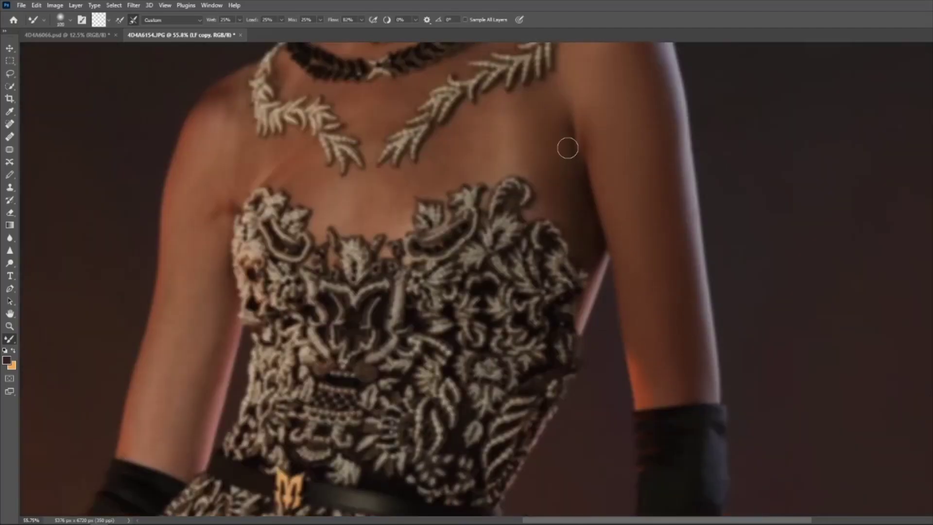
{"action": "scroll", "coordinate": [532, 141], "scroll_direction": "up", "scroll_amount": 2}
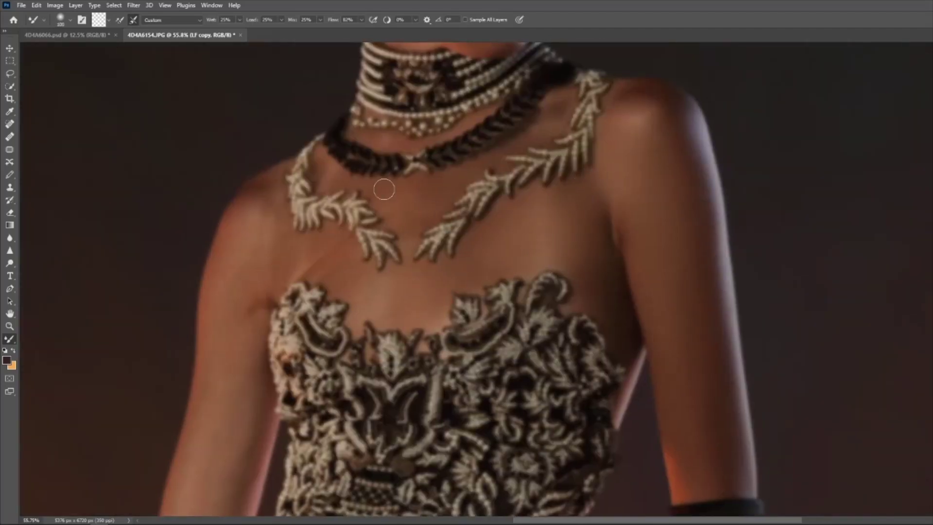
{"action": "scroll", "coordinate": [253, 240], "scroll_direction": "left", "scroll_amount": 5}
{"action": "scroll", "coordinate": [475, 266], "scroll_direction": "down", "scroll_amount": 2}
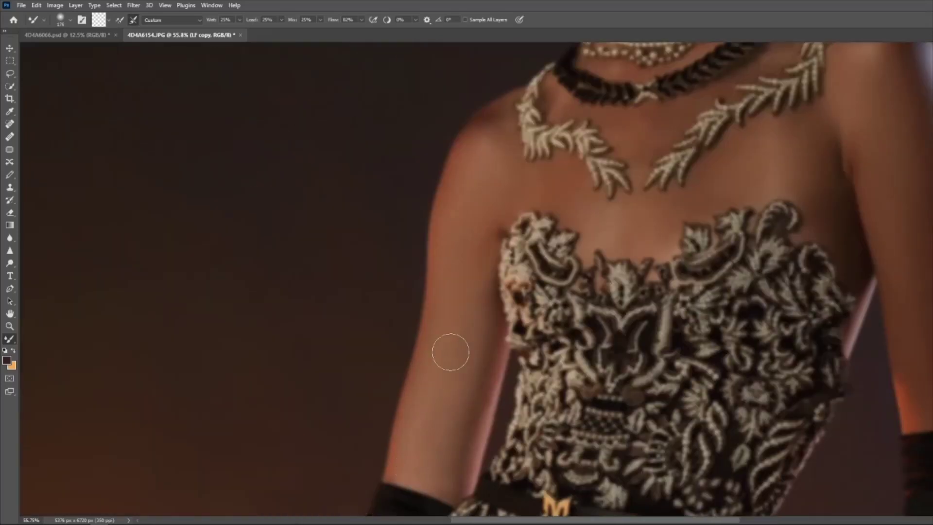
- Smooth skin tones across the chest, shoulders, arm and leg with a resized Mixer Brush
{"action": "key", "text": "bracketleft"}
{"action": "key", "text": "bracketleft"}
{"action": "key", "text": "bracketleft"}
{"action": "scroll", "coordinate": [488, 151], "scroll_direction": "up", "scroll_amount": 1}
{"action": "scroll", "coordinate": [489, 150], "scroll_direction": "right", "scroll_amount": 1}
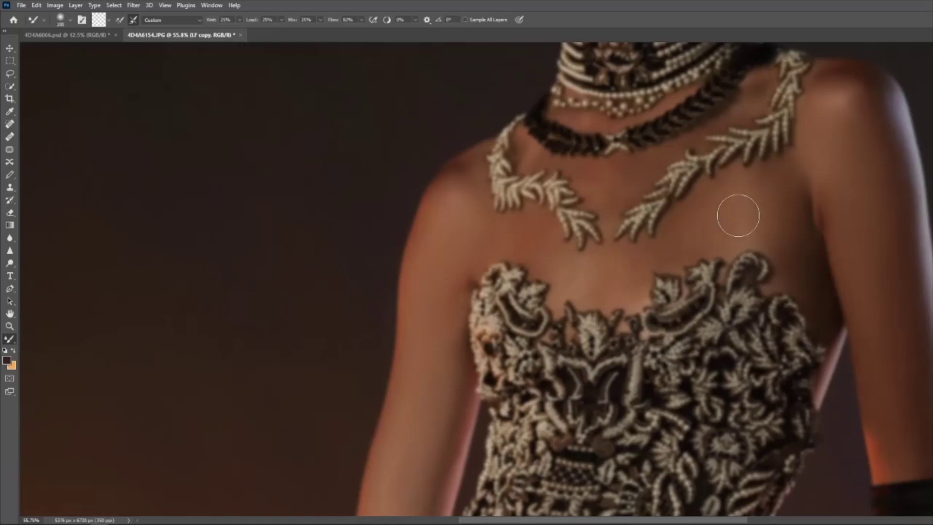
{"action": "scroll", "coordinate": [423, 335], "scroll_direction": "down", "scroll_amount": 3}
{"action": "key", "text": "bracketright"}
{"action": "scroll", "coordinate": [619, 312], "scroll_direction": "down", "scroll_amount": 7}
{"action": "scroll", "coordinate": [568, 365], "scroll_direction": "down", "scroll_amount": 3}
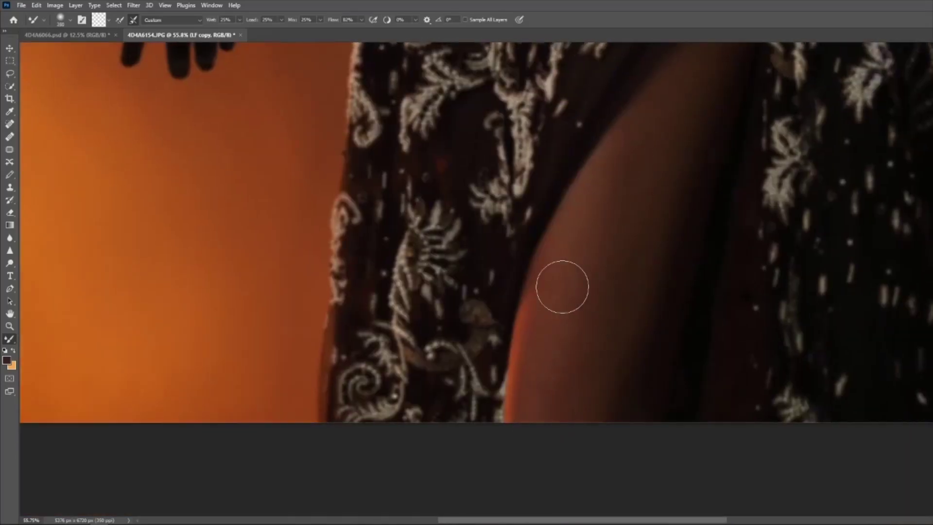
{"action": "key", "text": "bracketleft"}
{"action": "key", "text": "bracketleft"}
{"action": "key", "text": "bracketleft"}
{"action": "scroll", "coordinate": [662, 271], "scroll_direction": "up", "scroll_amount": 5}
{"action": "scroll", "coordinate": [680, 272], "scroll_direction": "up", "scroll_amount": 10}
{"action": "key", "text": "bracketleft"}
{"action": "key", "text": "bracketleft"}
{"action": "key", "text": "bracketleft"}
{"action": "scroll", "coordinate": [740, 266], "scroll_direction": "up", "scroll_amount": 2}
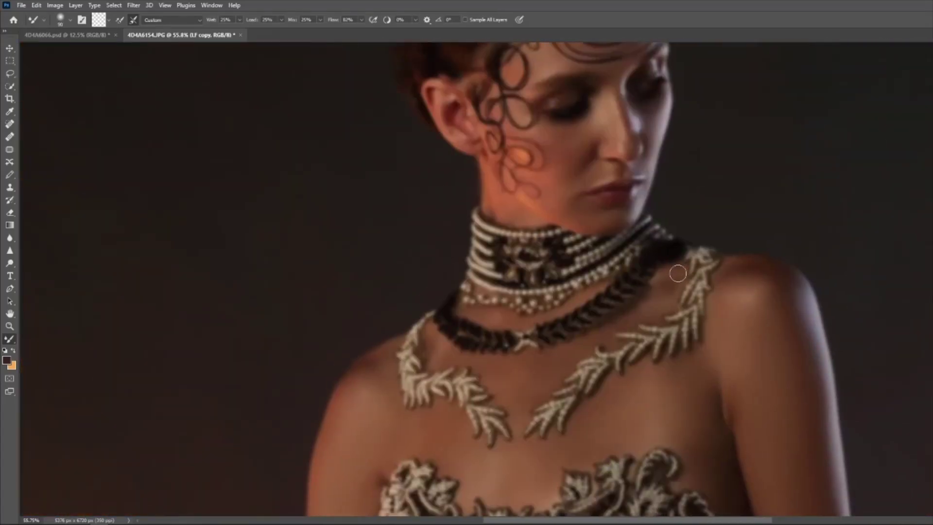
- Switch to the Clone Stamp on the high-frequency texture layer
{"action": "key", "text": "s"}
{"action": "key", "text": "alt+bracketright"}
{"action": "scroll", "coordinate": [631, 243], "scroll_direction": "up", "scroll_amount": 2}
{"action": "scroll", "coordinate": [597, 242], "scroll_direction": "up", "scroll_amount": 1}
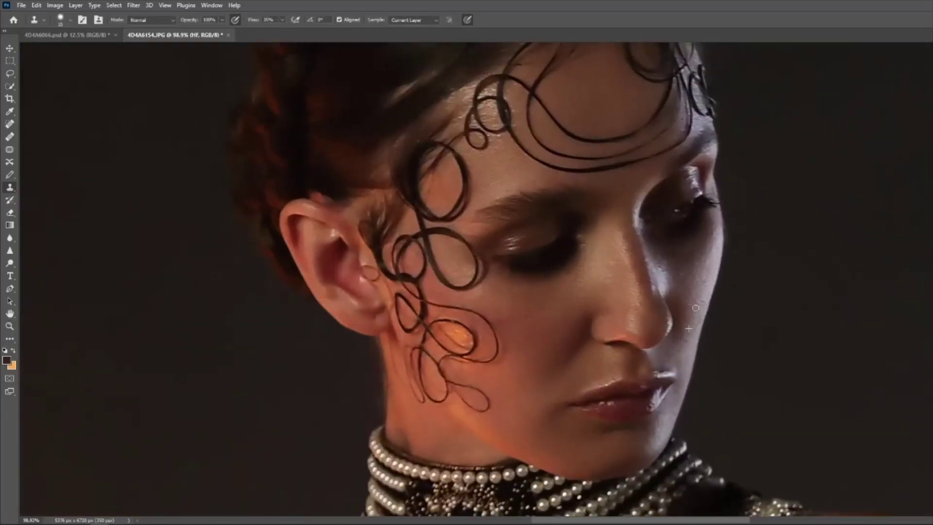
- Blend the remaining uneven skin tones with the Mixer Brush
{"action": "key", "text": "b"}
{"action": "scroll", "coordinate": [753, 141], "scroll_direction": "down", "scroll_amount": 2}
{"action": "scroll", "coordinate": [631, 146], "scroll_direction": "up", "scroll_amount": 2}
{"action": "scroll", "coordinate": [476, 162], "scroll_direction": "up", "scroll_amount": 1}
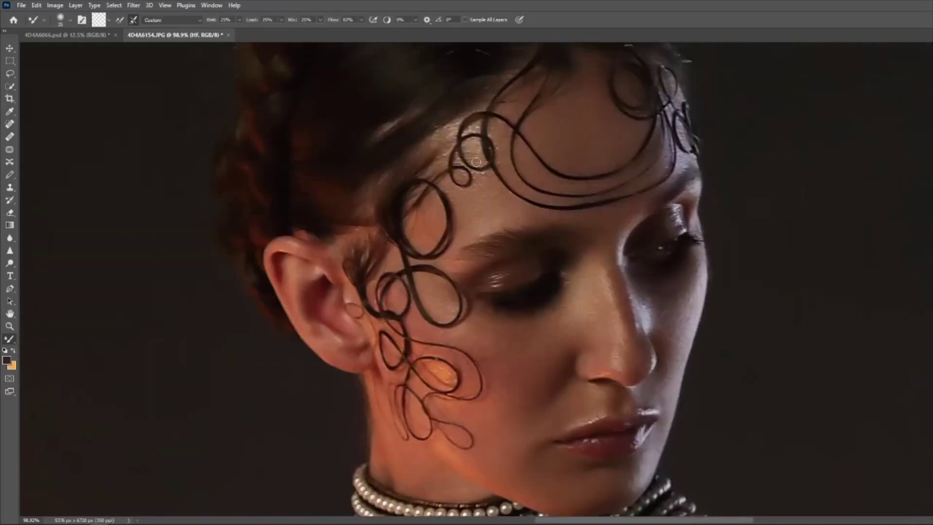
{"action": "scroll", "coordinate": [631, 146], "scroll_direction": "down", "scroll_amount": 3}
- Clone away small blemishes on the face and chest skin texture
{"action": "key", "text": "s"}
{"action": "scroll", "coordinate": [650, 197], "scroll_direction": "up", "scroll_amount": 3}
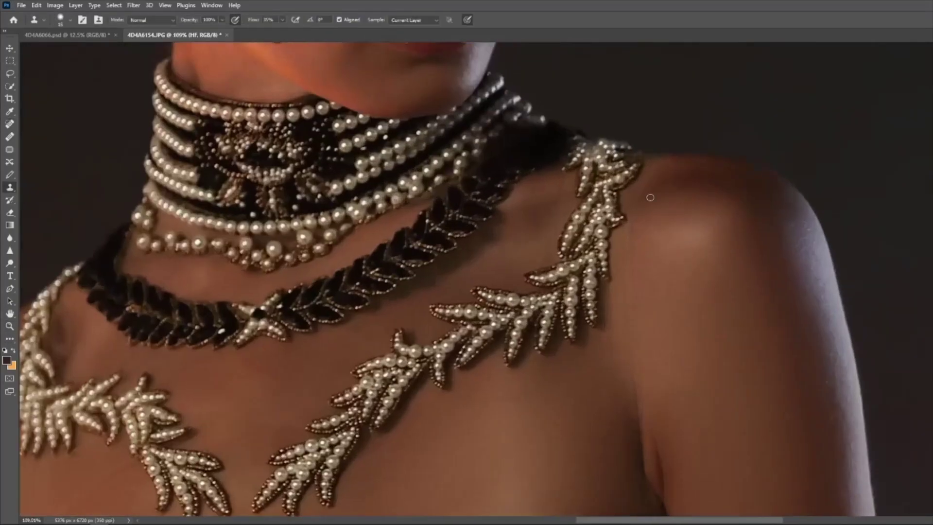
{"action": "scroll", "coordinate": [617, 317], "scroll_direction": "down", "scroll_amount": 4}
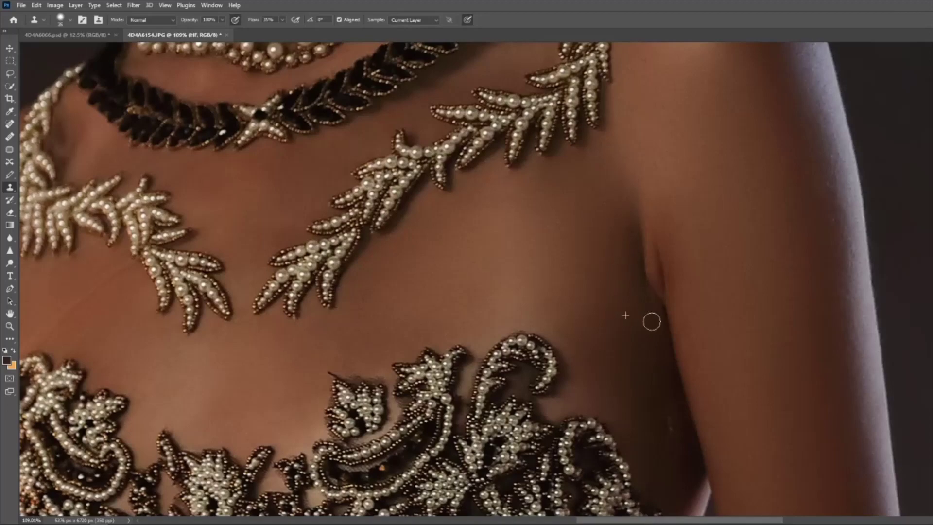
{"action": "scroll", "coordinate": [651, 321], "scroll_direction": "down", "scroll_amount": 2}
{"action": "scroll", "coordinate": [655, 254], "scroll_direction": "up", "scroll_amount": 2}
{"action": "scroll", "coordinate": [728, 282], "scroll_direction": "left", "scroll_amount": 5}
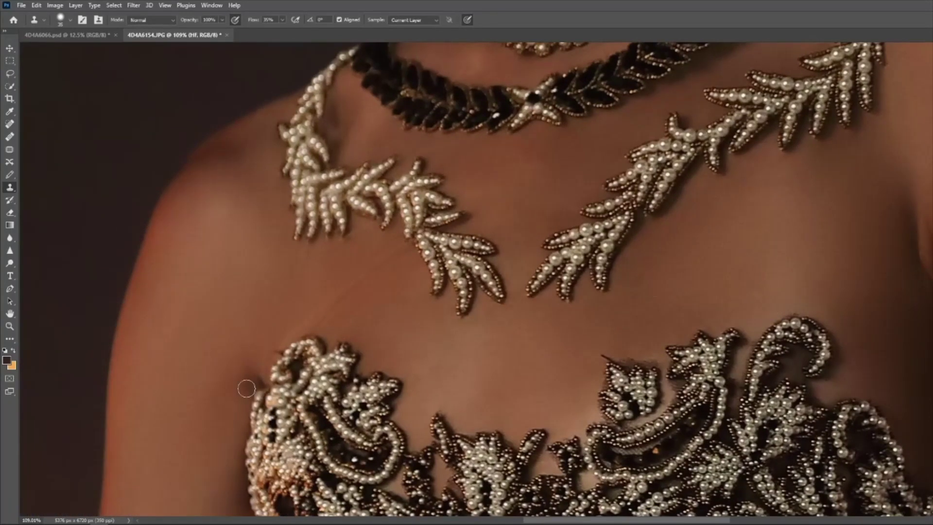
{"action": "scroll", "coordinate": [561, 173], "scroll_direction": "right", "scroll_amount": 2}
- Paint the leg's skin tones smoother with a smaller brush, then fit the whole image on screen
{"action": "key", "text": "b"}
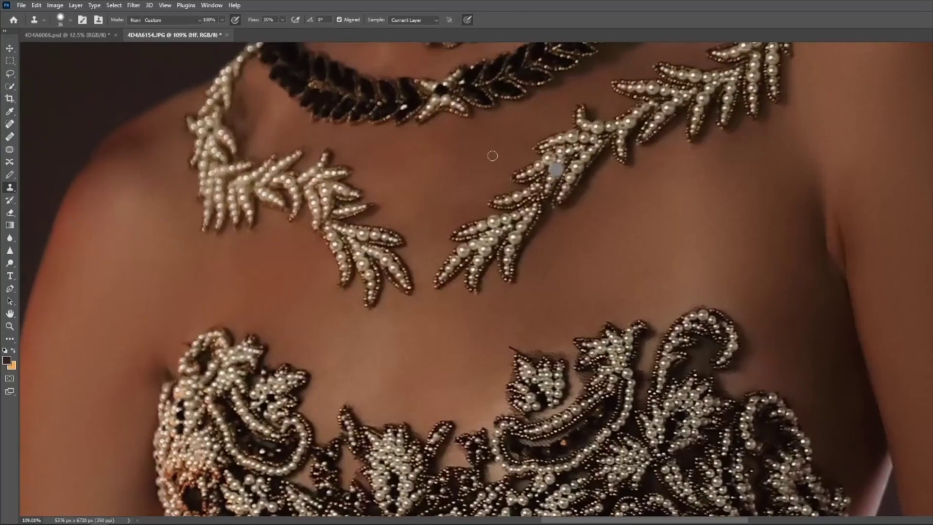
{"action": "key", "text": "bracketleft"}
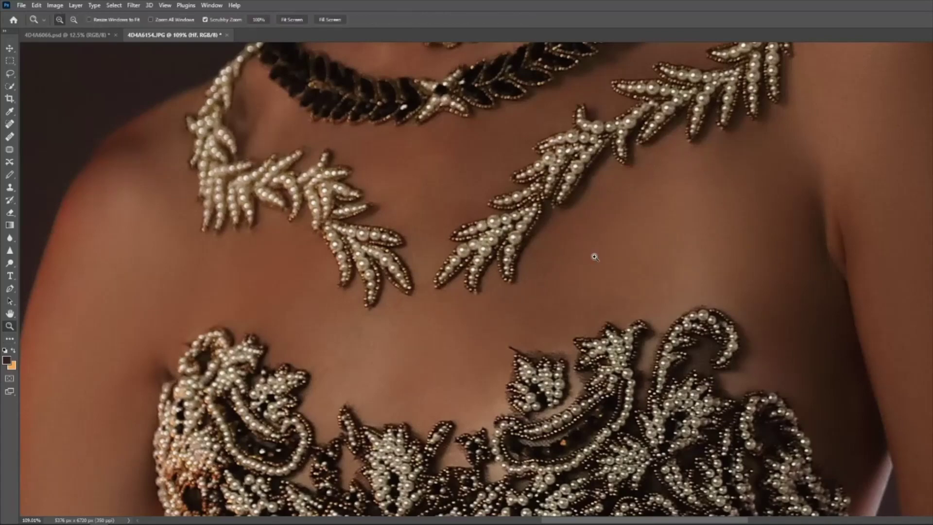
{"action": "scroll", "coordinate": [593, 250], "scroll_direction": "down", "scroll_amount": 5}
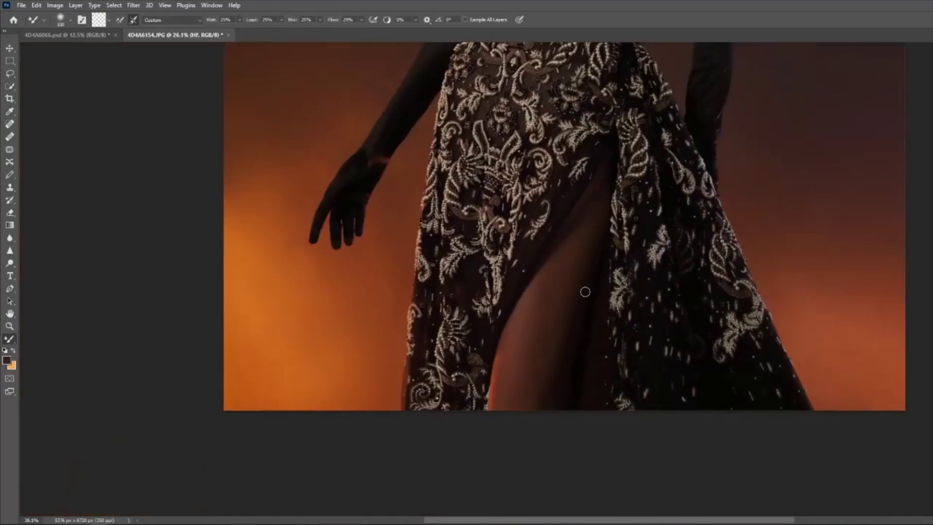
{"action": "key", "text": "shift+b"}
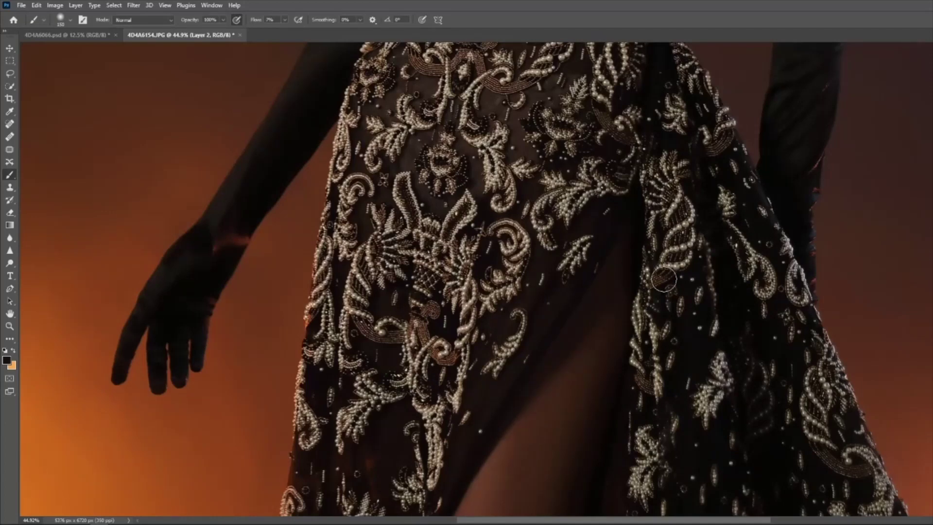
{"action": "key", "text": "ctrl+0"}
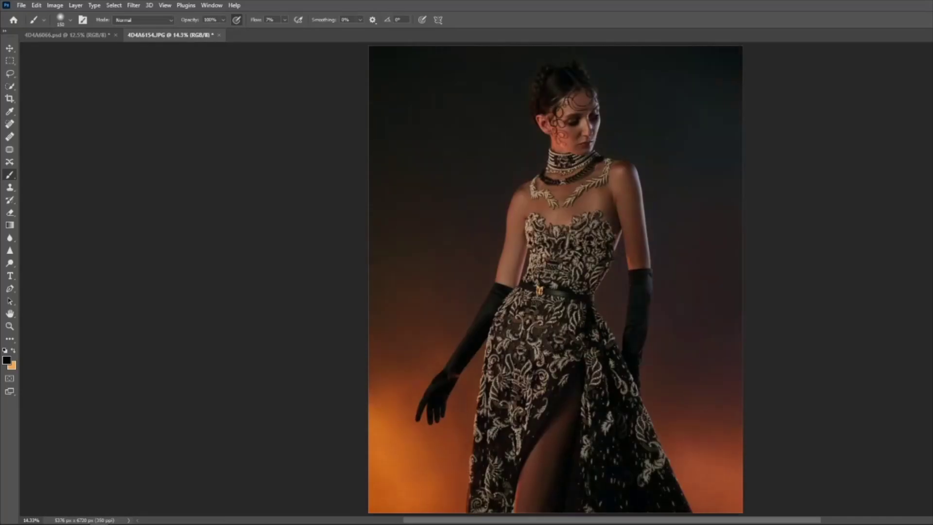
- Paint the Exposure 1 mask to brighten the dress below the waist and the cheek and nose
{"action": "key", "text": "bracketright"}
{"action": "key", "text": "bracketright"}
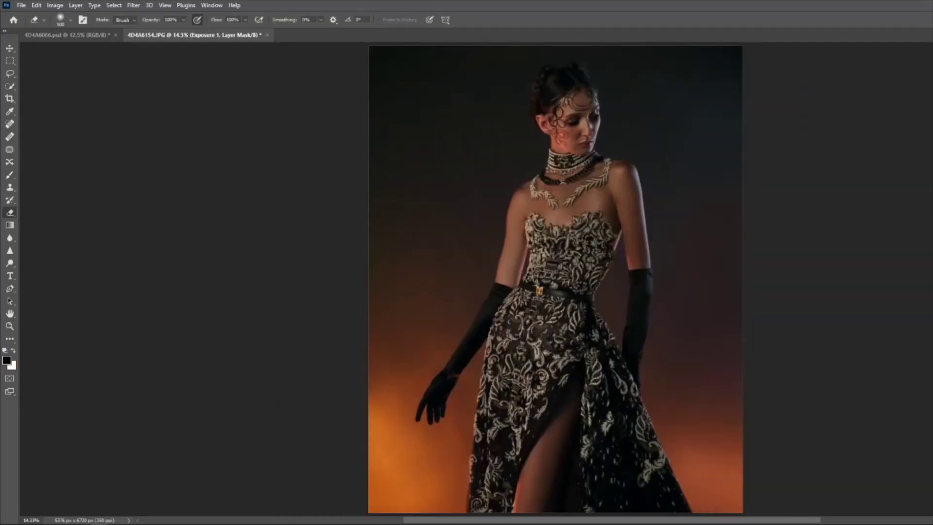
{"action": "left_click_drag", "start_coordinate": [507, 334], "coordinate": [494, 506]}
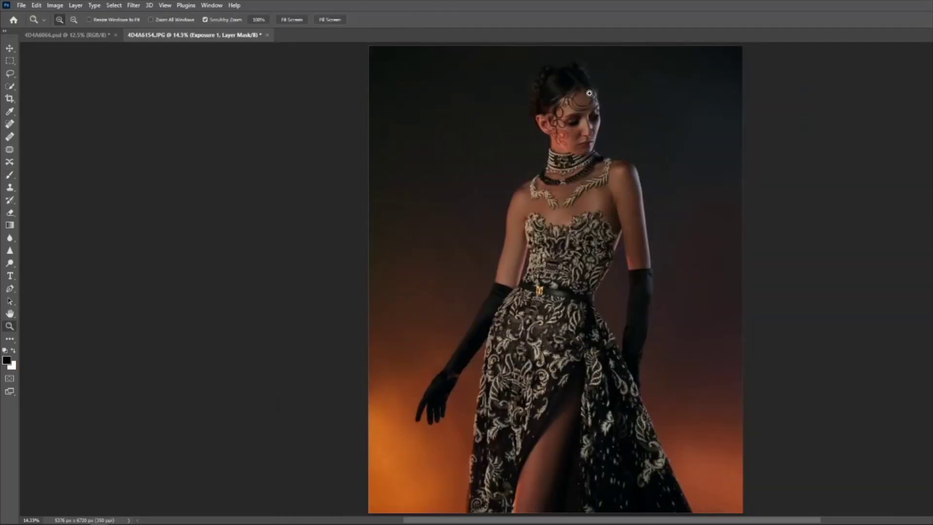
{"action": "scroll", "coordinate": [566, 85], "scroll_direction": "up", "scroll_amount": 5}
{"action": "key", "text": "bracketleft"}
{"action": "key", "text": "bracketleft"}
{"action": "key", "text": "bracketleft"}
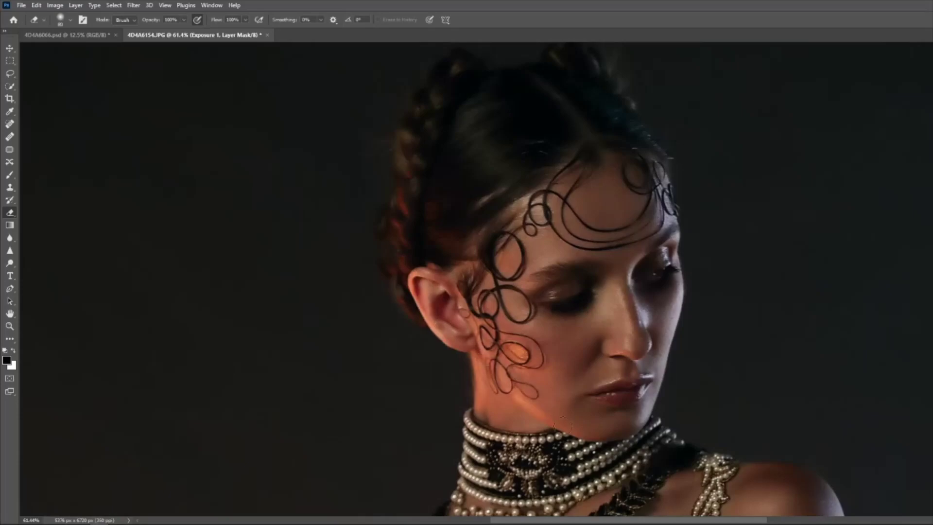
{"action": "key", "text": "bracketright"}
{"action": "key", "text": "bracketright"}
{"action": "left_click_drag", "start_coordinate": [646, 204], "coordinate": [654, 329]}
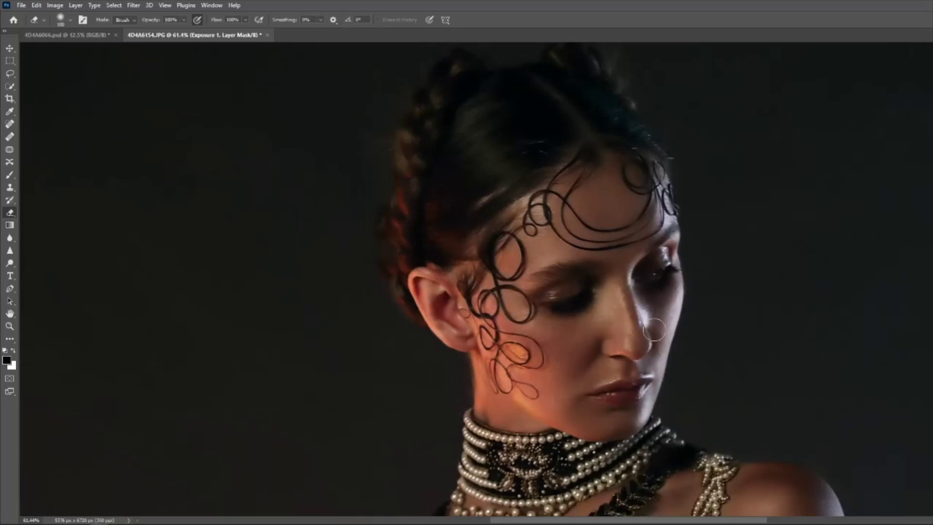
- Extend the mask along the skirt edge with a larger brush and fit the image on screen
{"action": "scroll", "coordinate": [654, 329], "scroll_direction": "down", "scroll_amount": 5}
{"action": "scroll", "coordinate": [783, 308], "scroll_direction": "down", "scroll_amount": 5}
{"action": "scroll", "coordinate": [793, 238], "scroll_direction": "down", "scroll_amount": 4}
{"action": "scroll", "coordinate": [792, 396], "scroll_direction": "down", "scroll_amount": 2}
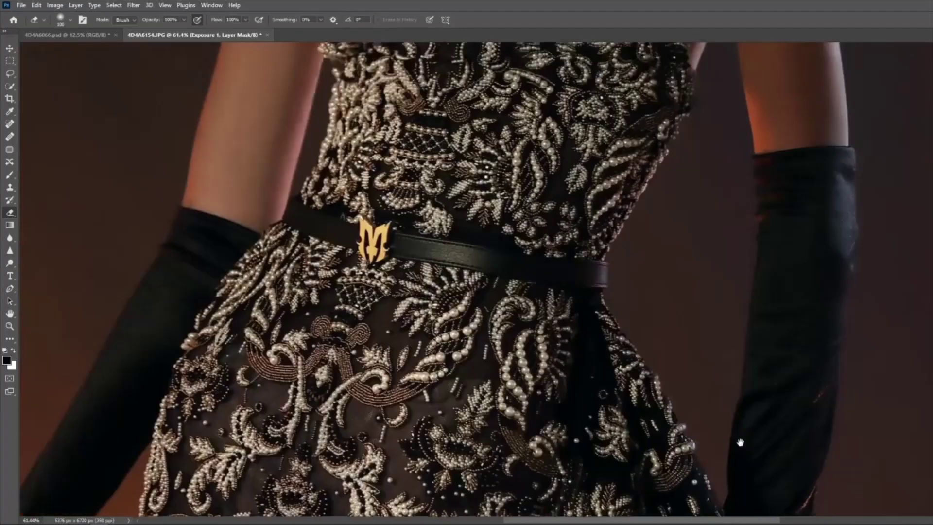
{"action": "scroll", "coordinate": [740, 442], "scroll_direction": "down", "scroll_amount": 5}
{"action": "scroll", "coordinate": [705, 413], "scroll_direction": "down", "scroll_amount": 5}
{"action": "scroll", "coordinate": [681, 378], "scroll_direction": "right", "scroll_amount": 3}
{"action": "key", "text": "bracketright"}
{"action": "key", "text": "bracketright"}
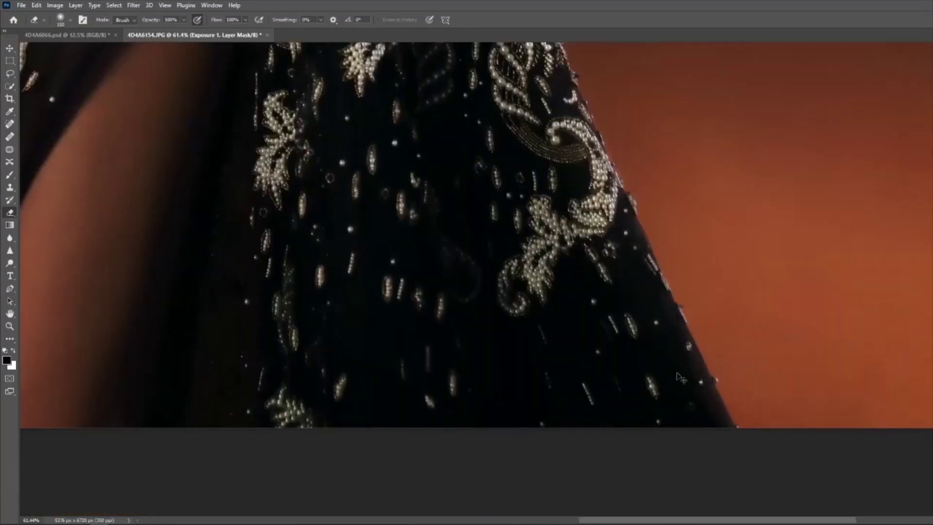
{"action": "key", "text": "ctrl+0"}
- Touch up the mask with broad, then fine strokes and show the whole photo
{"action": "scroll", "coordinate": [530, 224], "scroll_direction": "up", "scroll_amount": 4}
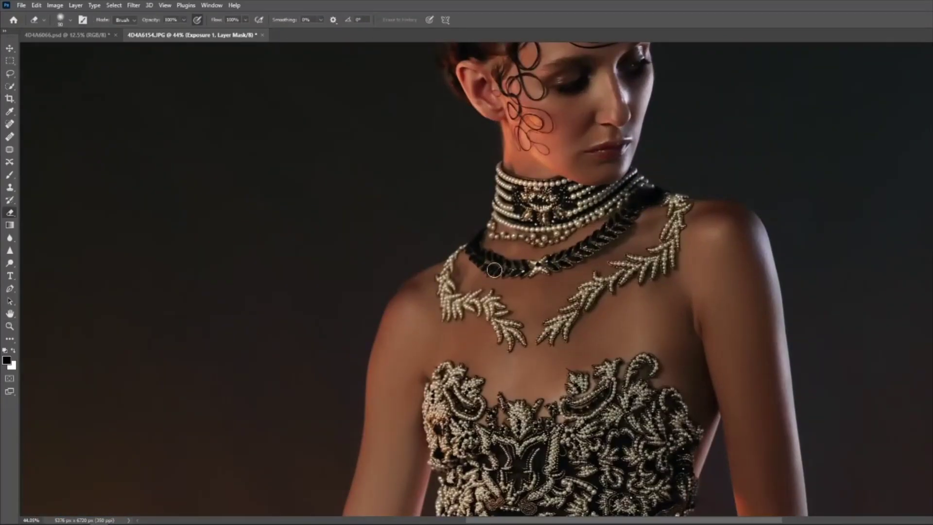
{"action": "key", "text": "bracketright"}
{"action": "key", "text": "bracketright"}
{"action": "key", "text": "bracketright"}
{"action": "scroll", "coordinate": [537, 375], "scroll_direction": "down", "scroll_amount": 3}
{"action": "scroll", "coordinate": [571, 298], "scroll_direction": "down", "scroll_amount": 3}
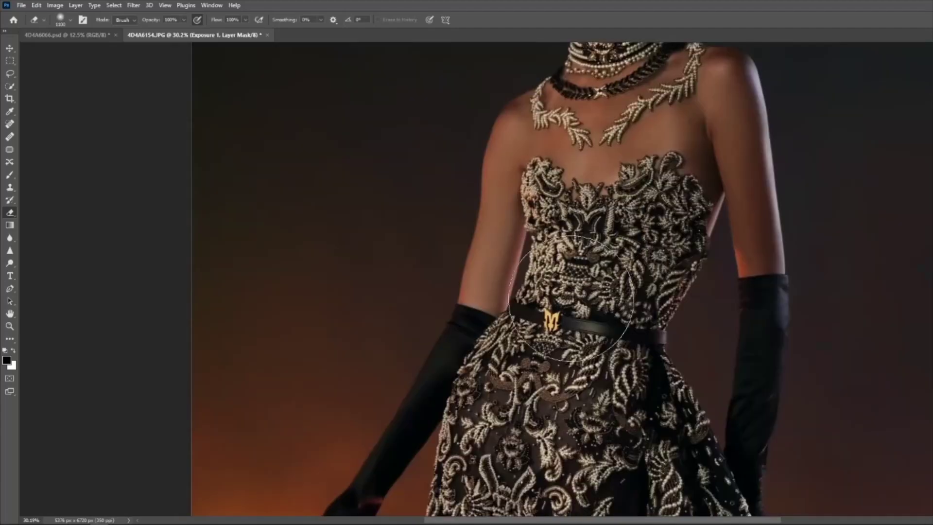
{"action": "scroll", "coordinate": [597, 316], "scroll_direction": "down", "scroll_amount": 5}
{"action": "scroll", "coordinate": [623, 228], "scroll_direction": "up", "scroll_amount": 10}
{"action": "key", "text": "bracketleft"}
{"action": "key", "text": "bracketleft"}
{"action": "key", "text": "bracketleft"}
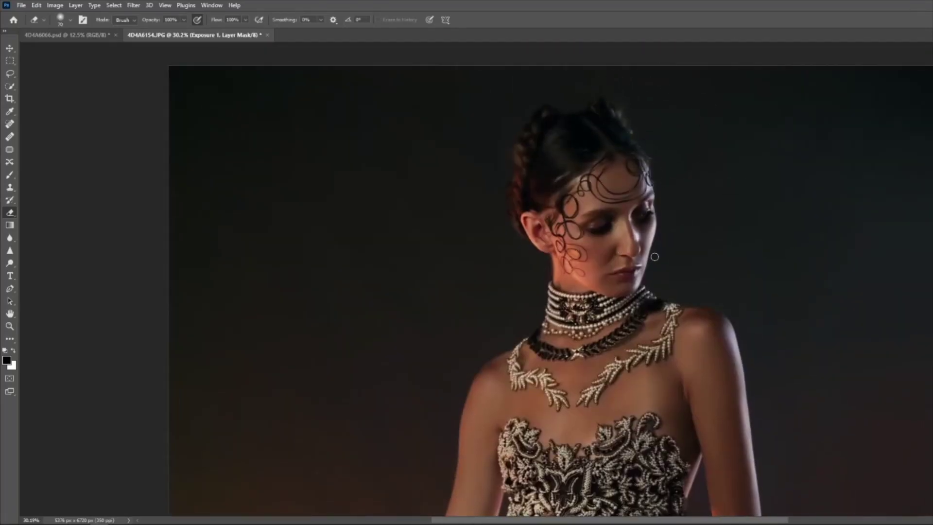
{"action": "key", "text": "ctrl+0"}
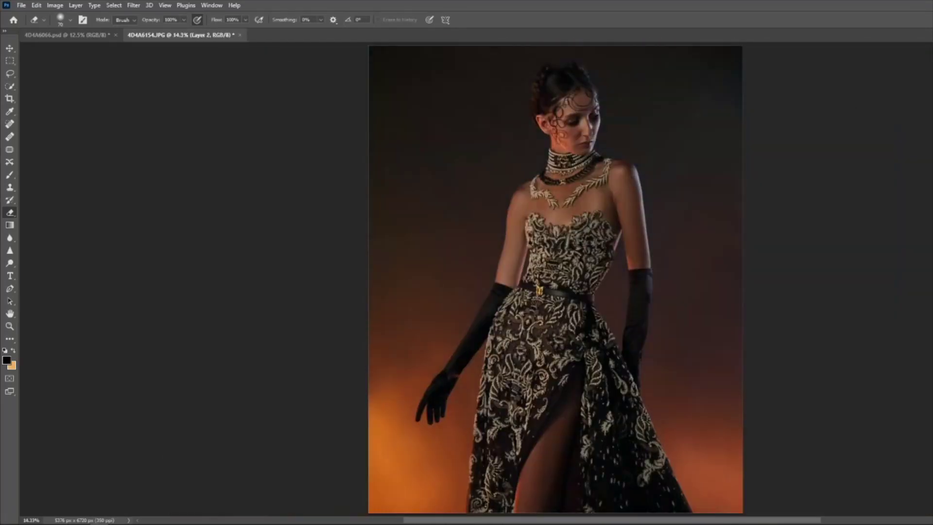
- Quick-select the background minus the skirt, refine edges in Select and Mask, output to a new layer
{"action": "key", "text": "w"}
{"action": "left_click_drag", "start_coordinate": [614, 288], "coordinate": [416, 316]}
{"action": "left_click", "coordinate": [619, 427], "text": "alt"}
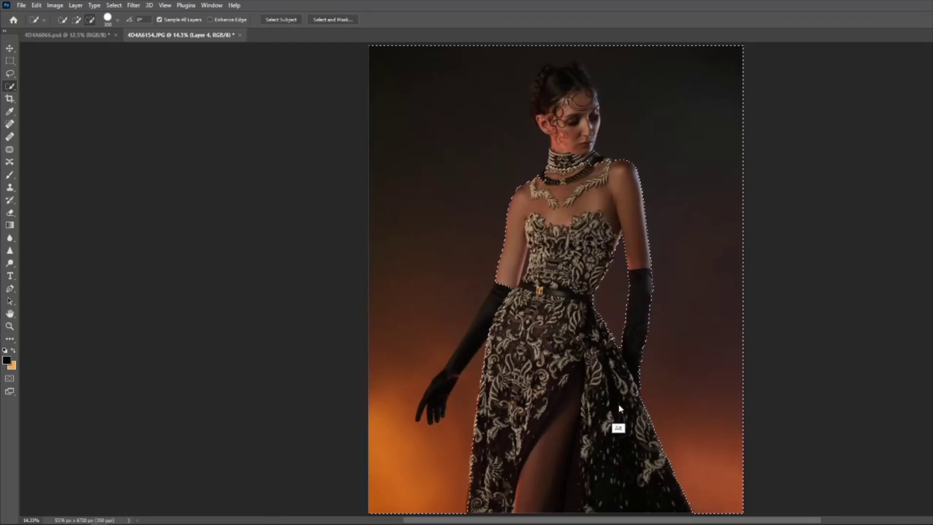
{"action": "left_click", "coordinate": [501, 414], "text": "alt"}
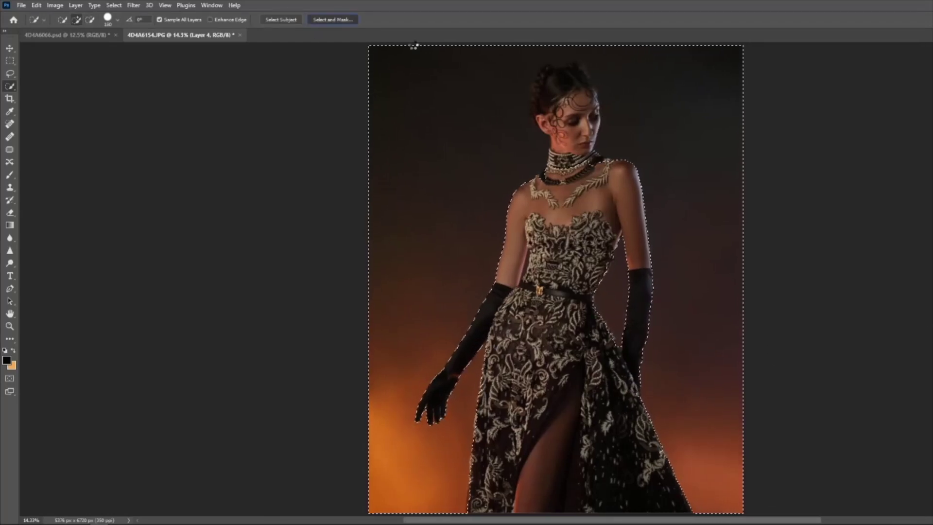
{"action": "key", "text": "ctrl+alt+r"}
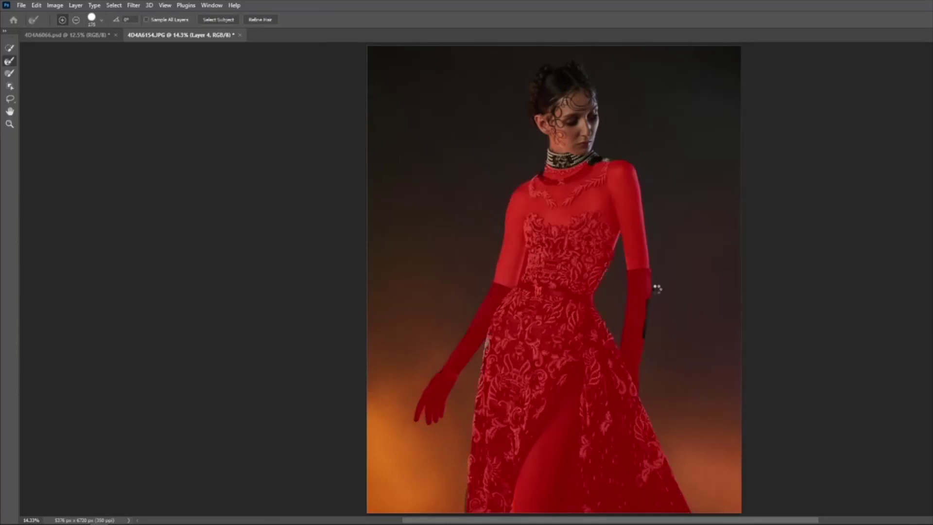
{"action": "key", "text": "Return"}
- Sample a reddish-brown from the backdrop and paint the background beside the model warmer
{"action": "key", "text": "b"}
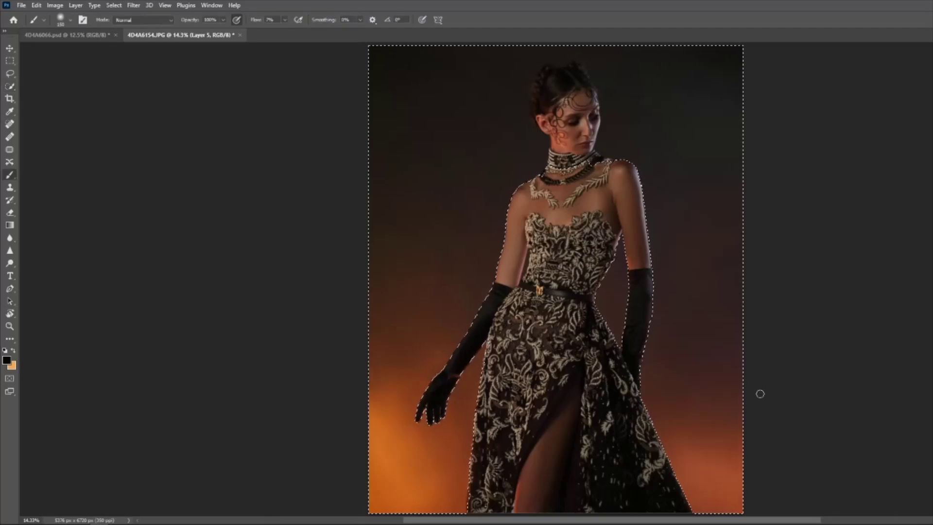
{"action": "left_click", "coordinate": [677, 399], "text": "alt"}
{"action": "left_click_drag", "start_coordinate": [718, 427], "coordinate": [739, 208]}
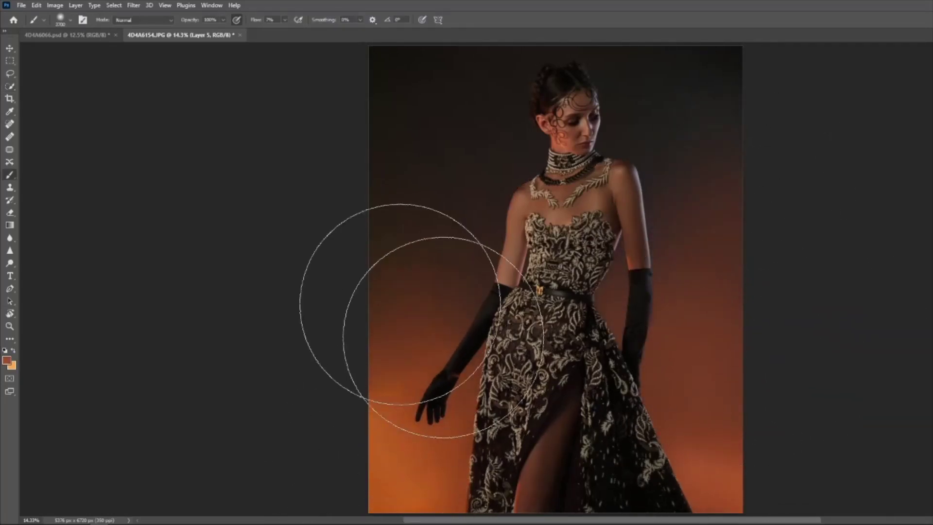
- Clone-stamp the background edges along the glove and dress
{"action": "key", "text": "s"}
{"action": "scroll", "coordinate": [673, 298], "scroll_direction": "up", "scroll_amount": 10}
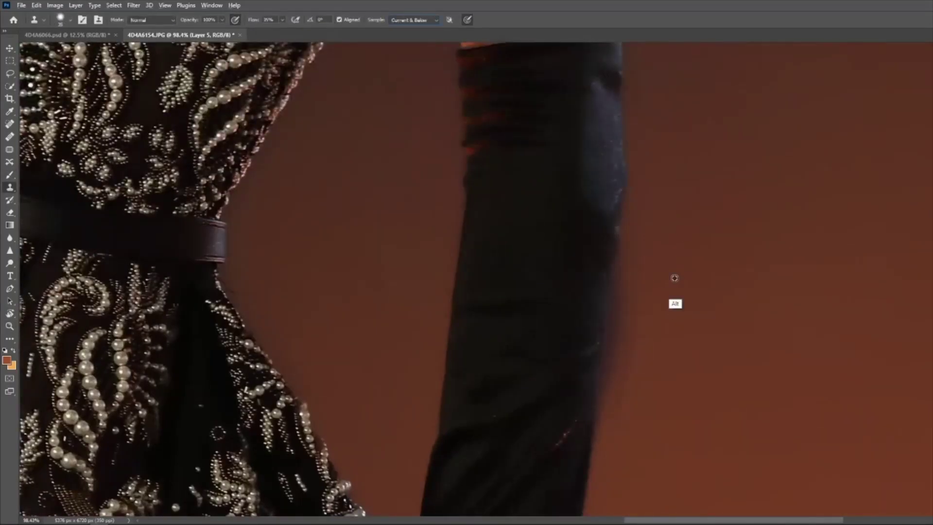
{"action": "left_click_drag", "start_coordinate": [633, 253], "coordinate": [617, 414]}
{"action": "scroll", "coordinate": [598, 444], "scroll_direction": "down", "scroll_amount": 5}
{"action": "scroll", "coordinate": [627, 340], "scroll_direction": "down", "scroll_amount": 5}
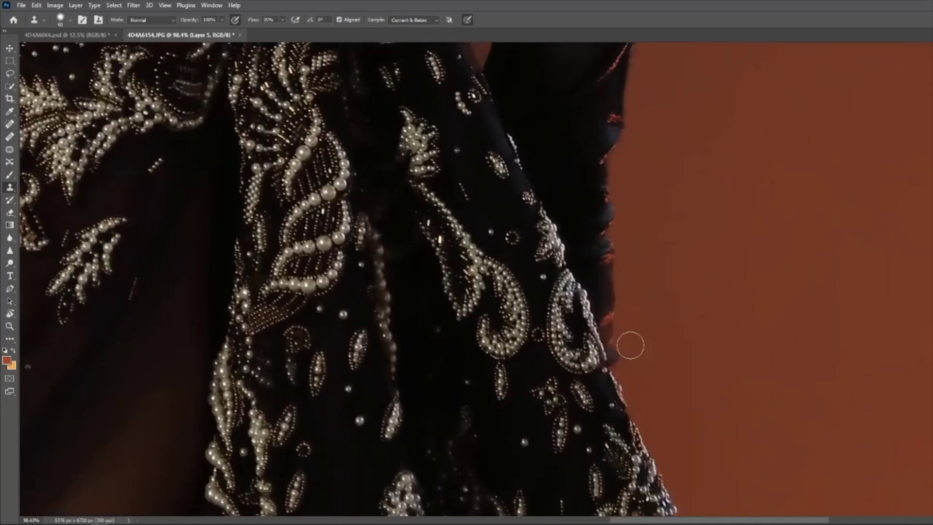
{"action": "scroll", "coordinate": [506, 283], "scroll_direction": "up", "scroll_amount": 5}
{"action": "left_click", "coordinate": [506, 282]}
- Erase stray paint along the edges and add a new layer on top
{"action": "key", "text": "Return"}
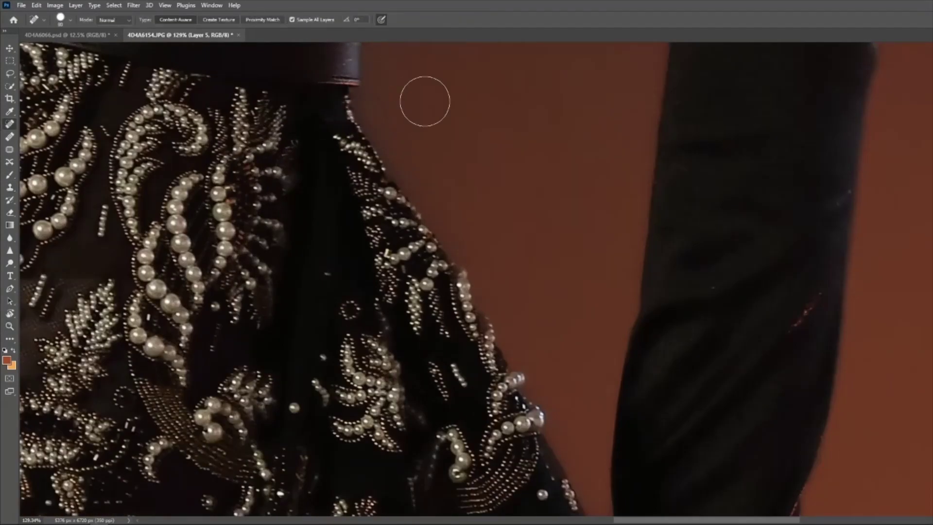
{"action": "key", "text": "z"}
{"action": "scroll", "coordinate": [465, 295], "scroll_direction": "down", "scroll_amount": 1}
{"action": "scroll", "coordinate": [466, 295], "scroll_direction": "down", "scroll_amount": 1}
{"action": "key", "text": "e"}
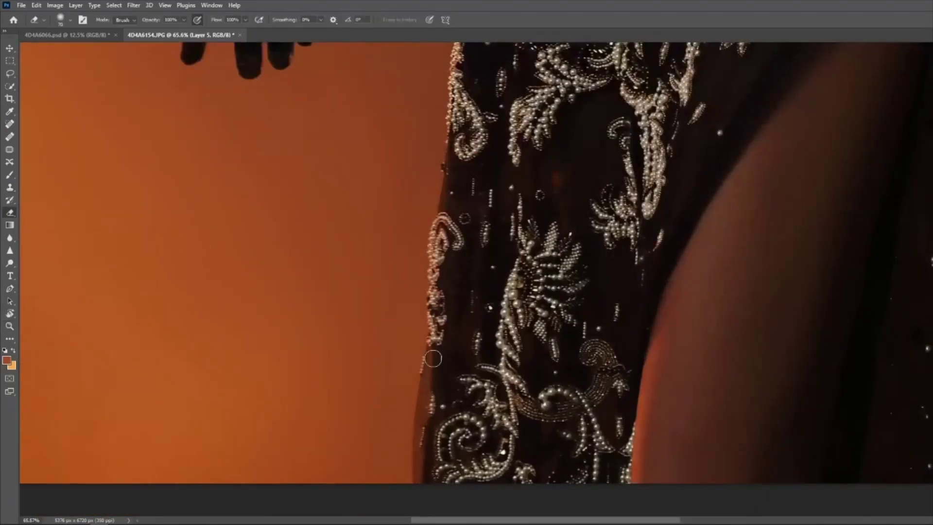
{"action": "key", "text": "ctrl+0"}
{"action": "key", "text": "ctrl+alt+shift+e"}
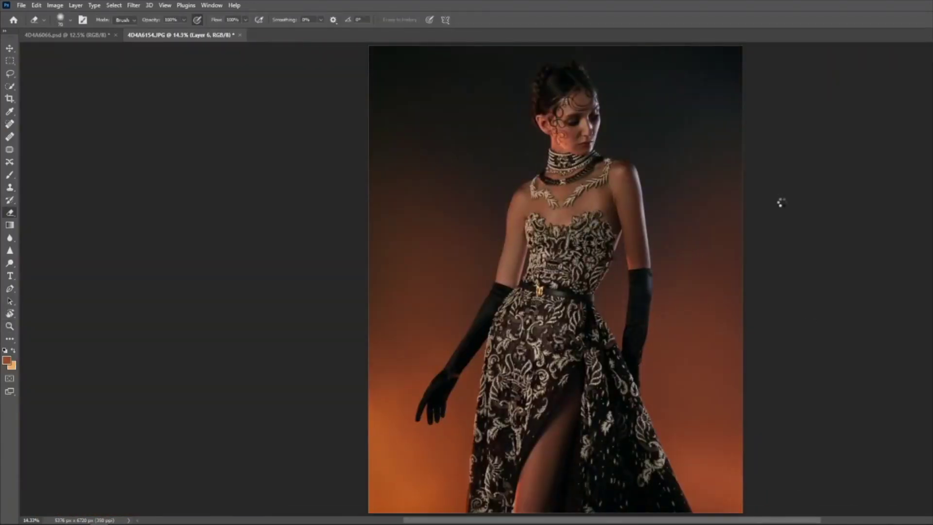
- Spot-heal five dark marks and blemishes across the chest skin near the bodice
{"action": "key", "text": "alt+Tab"}
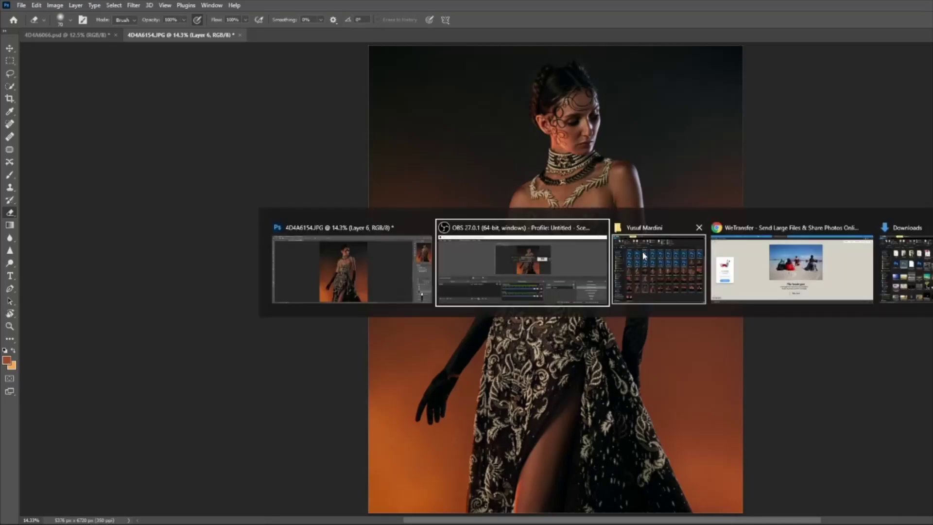
{"action": "key", "text": "j"}
{"action": "scroll", "coordinate": [714, 255], "scroll_direction": "up", "scroll_amount": 3}
{"action": "scroll", "coordinate": [701, 260], "scroll_direction": "up", "scroll_amount": 2}
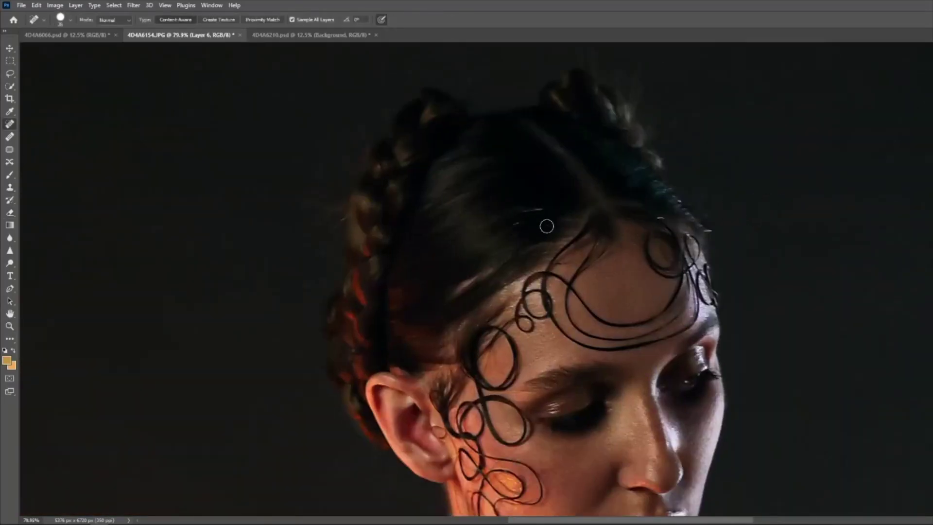
{"action": "scroll", "coordinate": [366, 131], "scroll_direction": "down", "scroll_amount": 5}
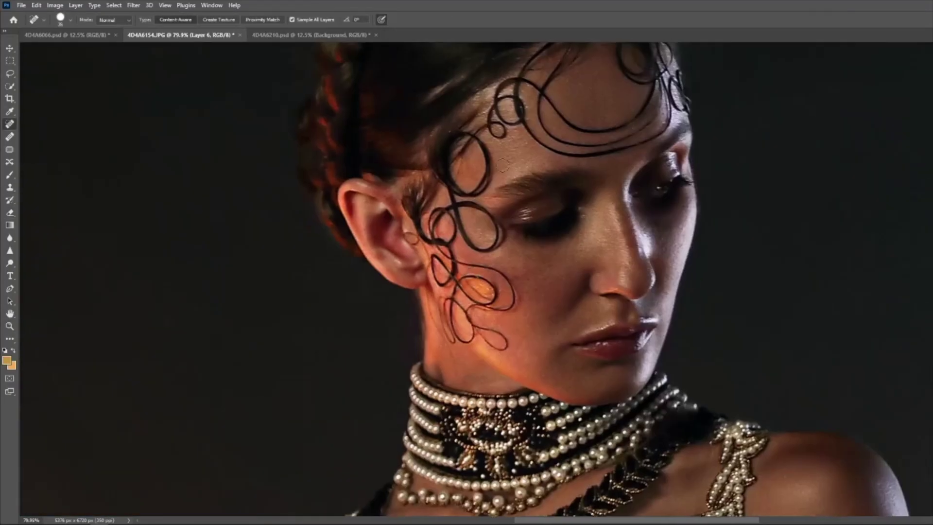
{"action": "scroll", "coordinate": [389, 136], "scroll_direction": "down", "scroll_amount": 5}
{"action": "scroll", "coordinate": [418, 144], "scroll_direction": "down", "scroll_amount": 4}
{"action": "scroll", "coordinate": [443, 151], "scroll_direction": "down", "scroll_amount": 2}
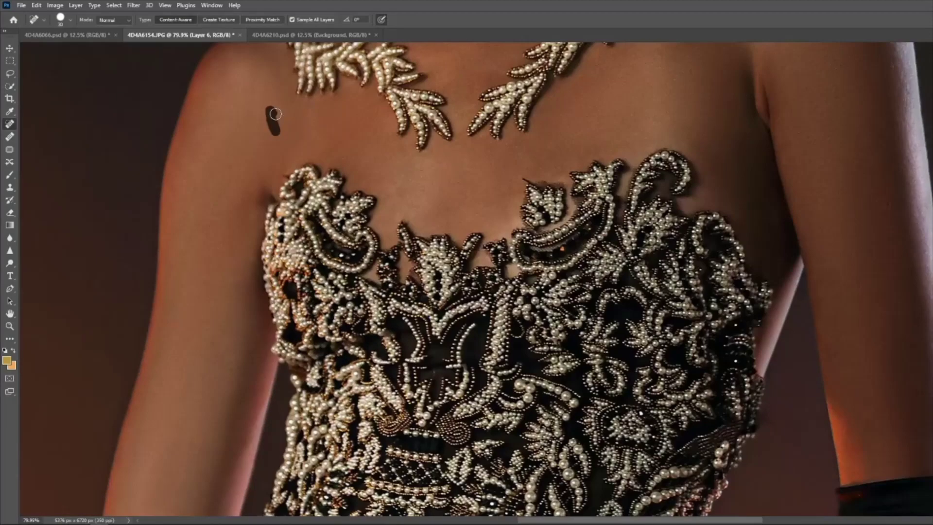
{"action": "left_click_drag", "start_coordinate": [275, 114], "coordinate": [273, 110]}
{"action": "left_click_drag", "start_coordinate": [338, 155], "coordinate": [351, 162]}
{"action": "left_click_drag", "start_coordinate": [384, 183], "coordinate": [403, 202]}
{"action": "left_click_drag", "start_coordinate": [537, 153], "coordinate": [563, 174]}
{"action": "left_click_drag", "start_coordinate": [596, 142], "coordinate": [615, 150]}
- Touch up with the Clone Stamp, then open Liquify on the waist and belt with a smaller brush
{"action": "key", "text": "s"}
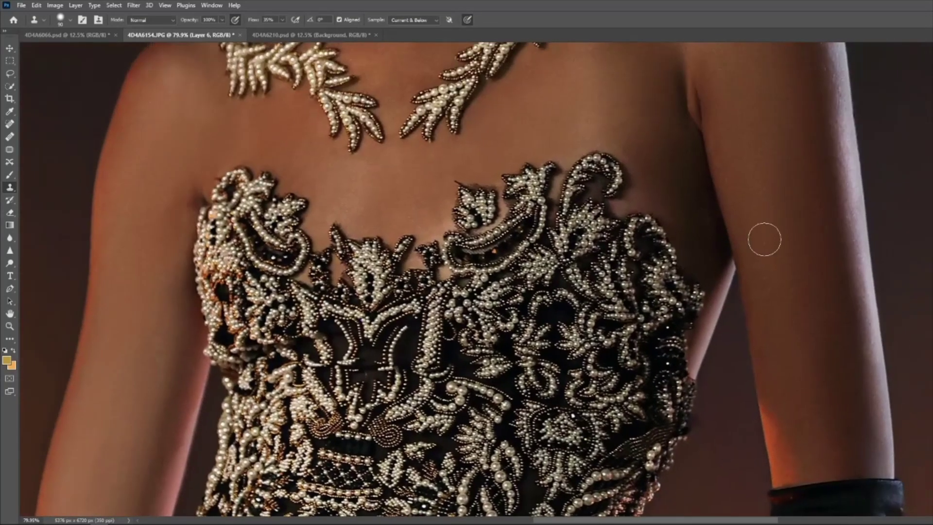
{"action": "key", "text": "j"}
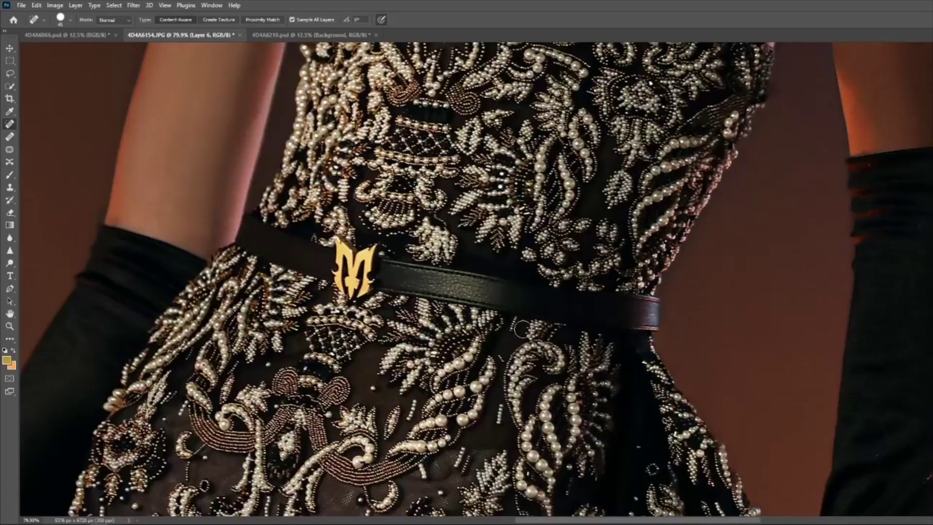
{"action": "key", "text": "ctrl+shift+x"}
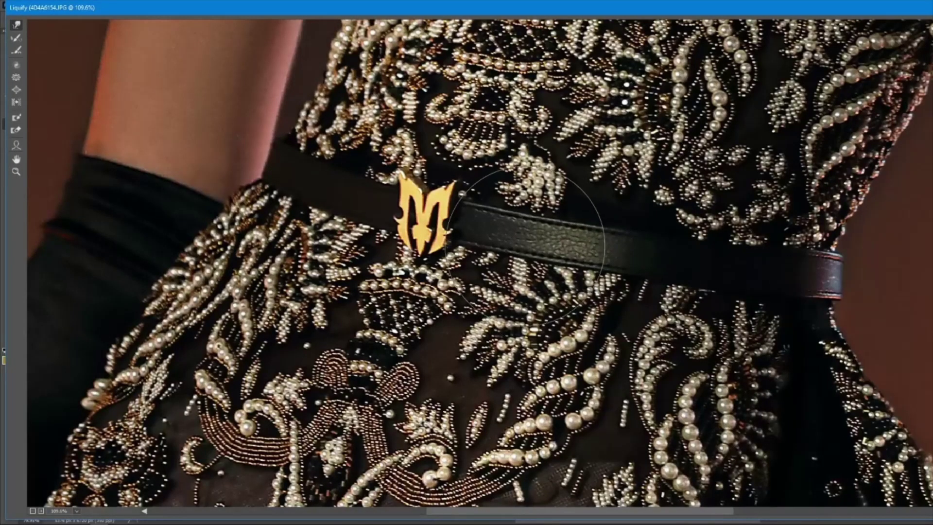
{"action": "key", "text": "bracketleft"}
{"action": "key", "text": "bracketleft"}
{"action": "key", "text": "bracketleft"}
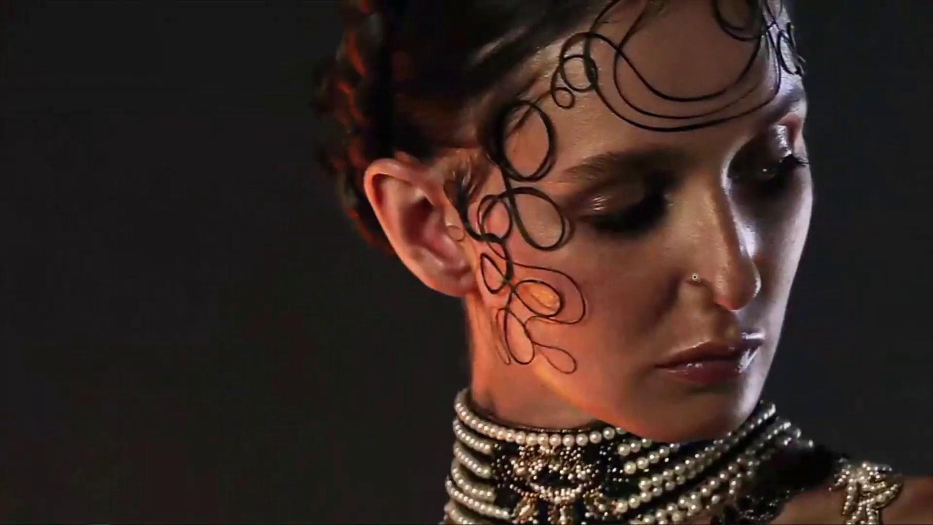
- Switch from Photoshop to another open program
{"action": "key", "text": "alt+Tab"}
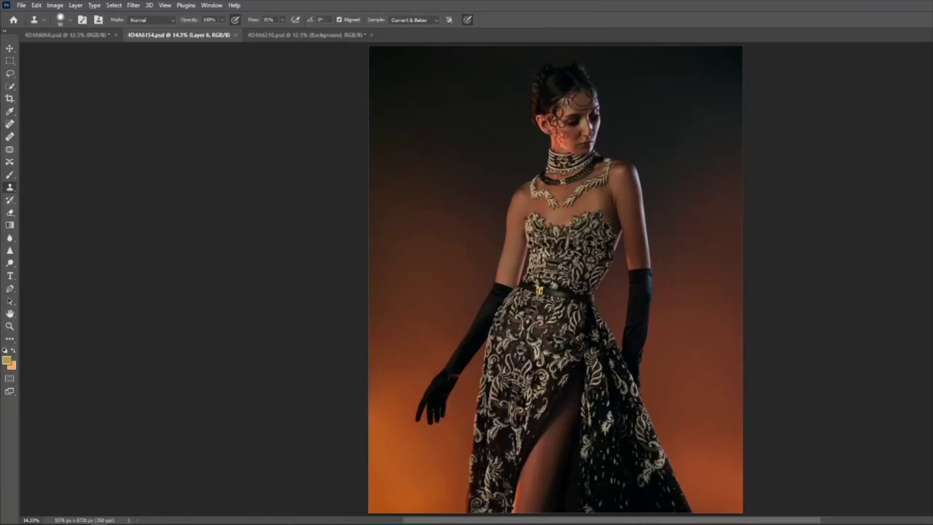